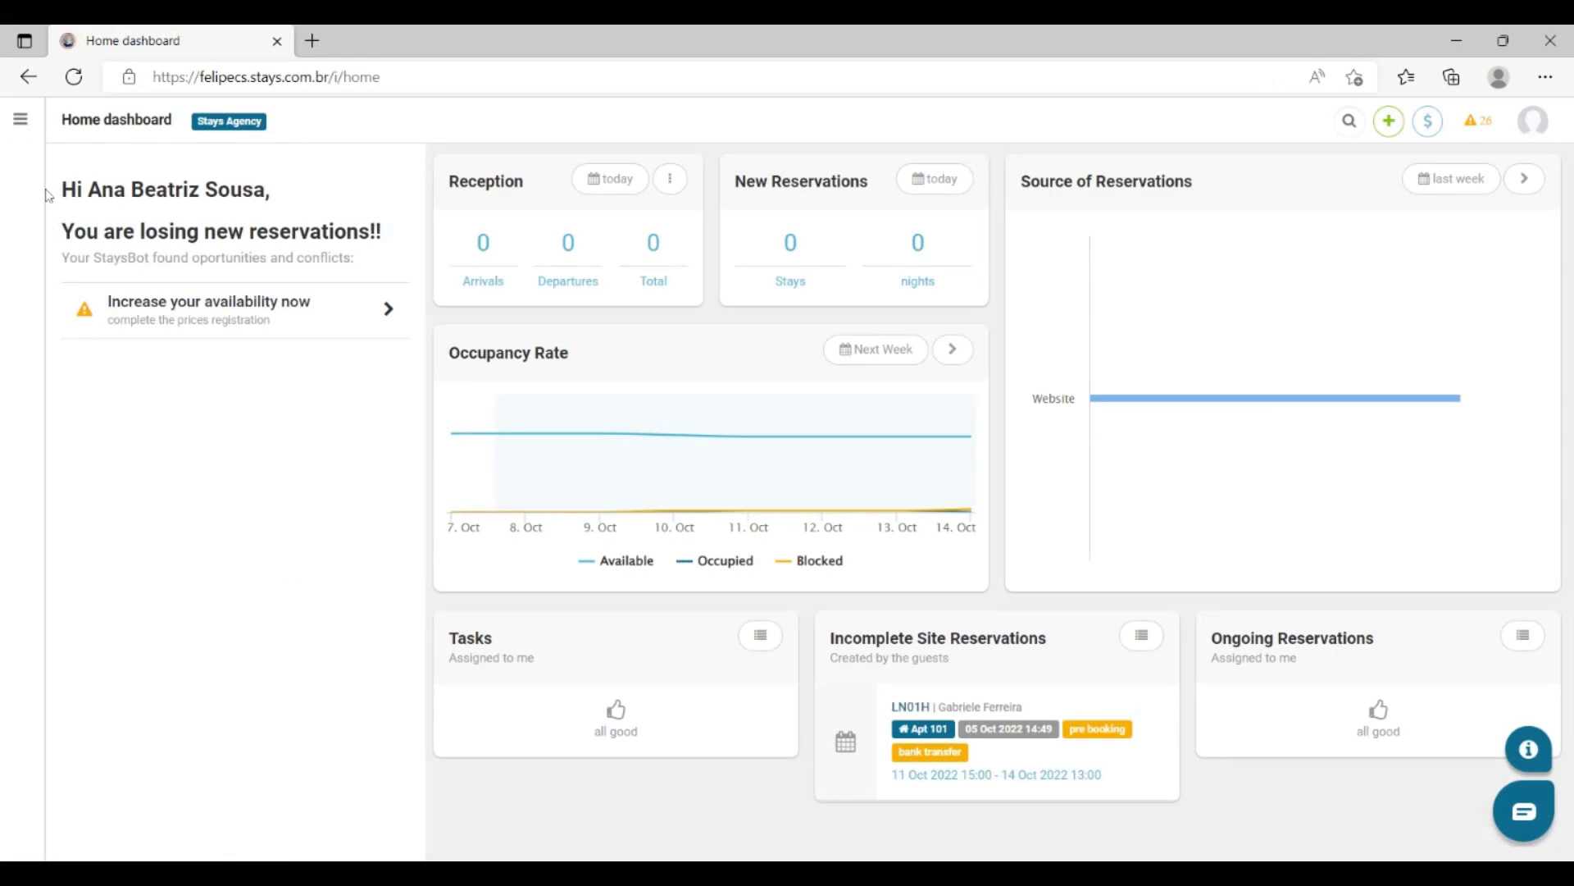
- Open the global arrivals and departures options within the account's reservation settings
{"action": "left_click", "coordinate": [21, 119]}
{"action": "left_click", "coordinate": [87, 754]}
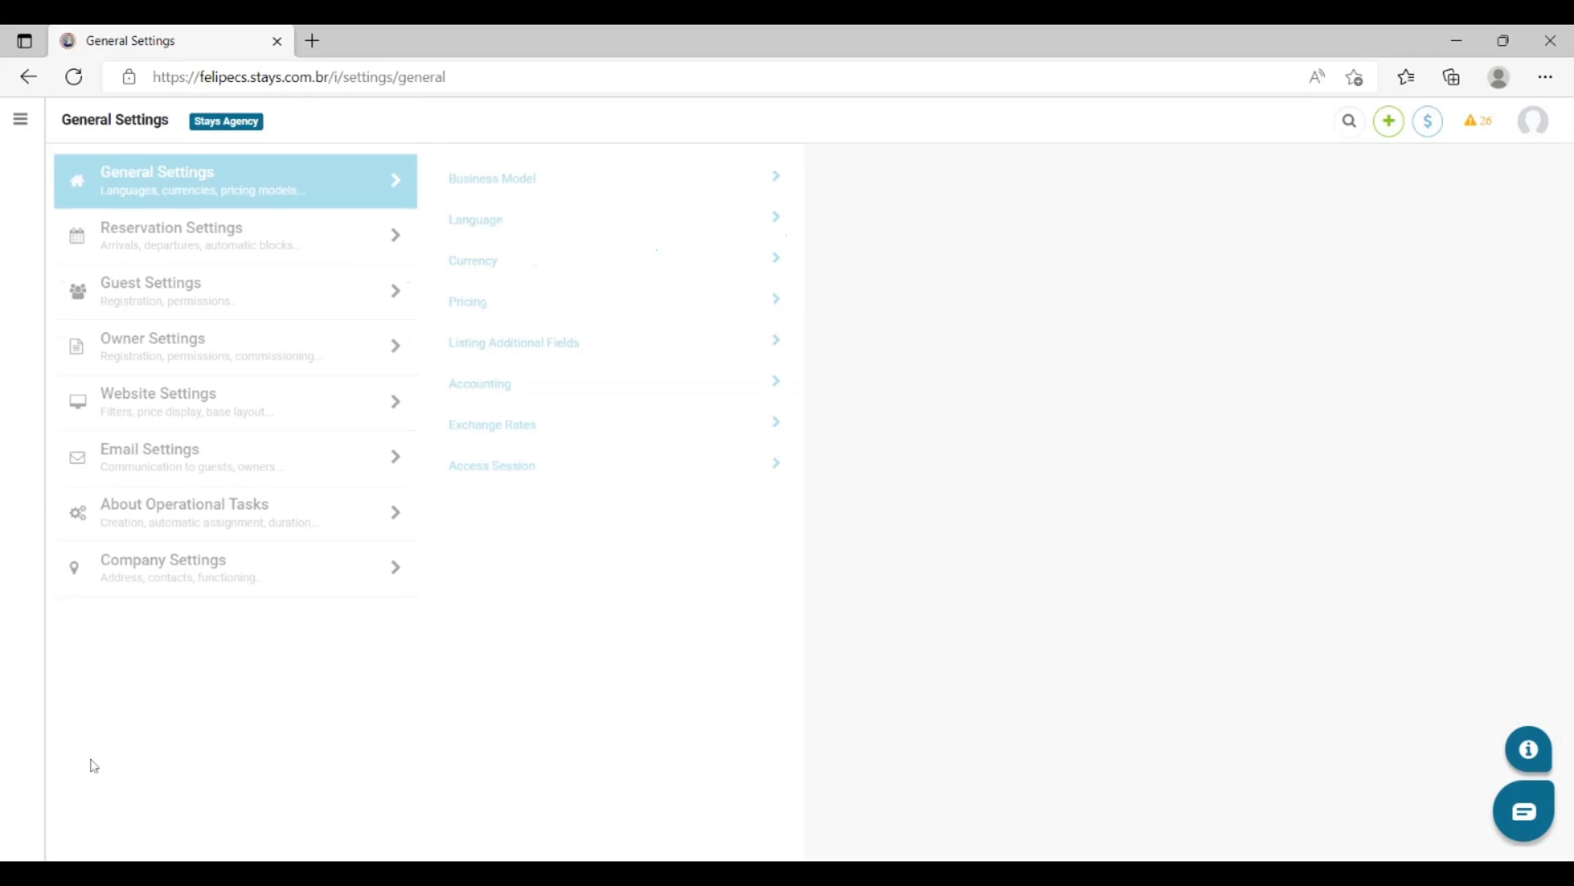
{"action": "left_click", "coordinate": [203, 248]}
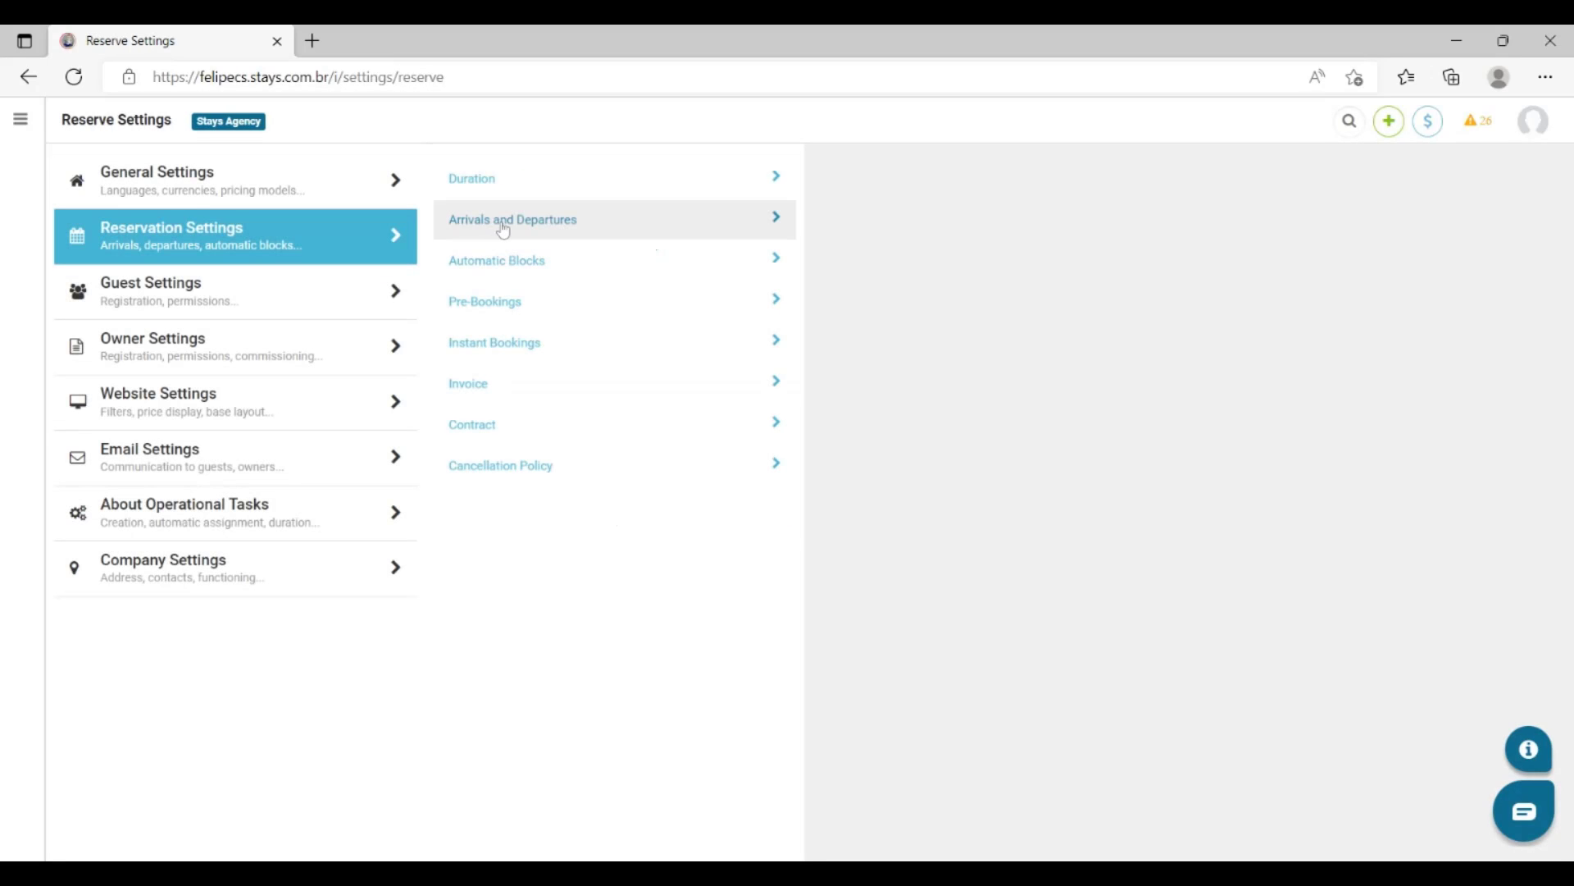
{"action": "left_click", "coordinate": [503, 226]}
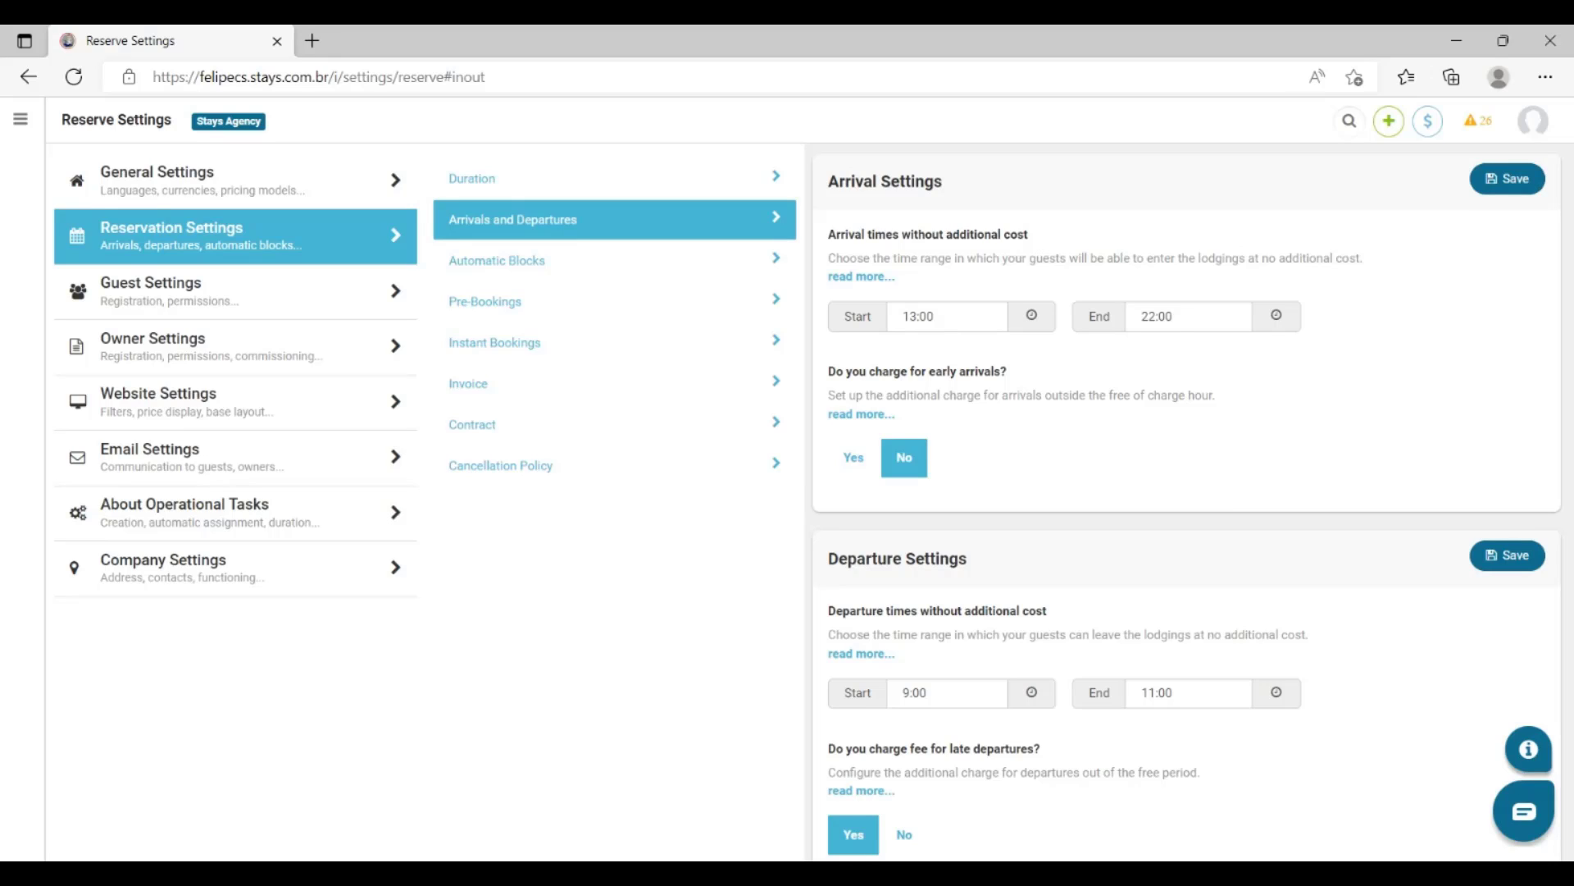
- Enable charging for early arrivals and set the start of the arrival times with additional cost to 7:00
{"action": "left_click", "coordinate": [855, 474]}
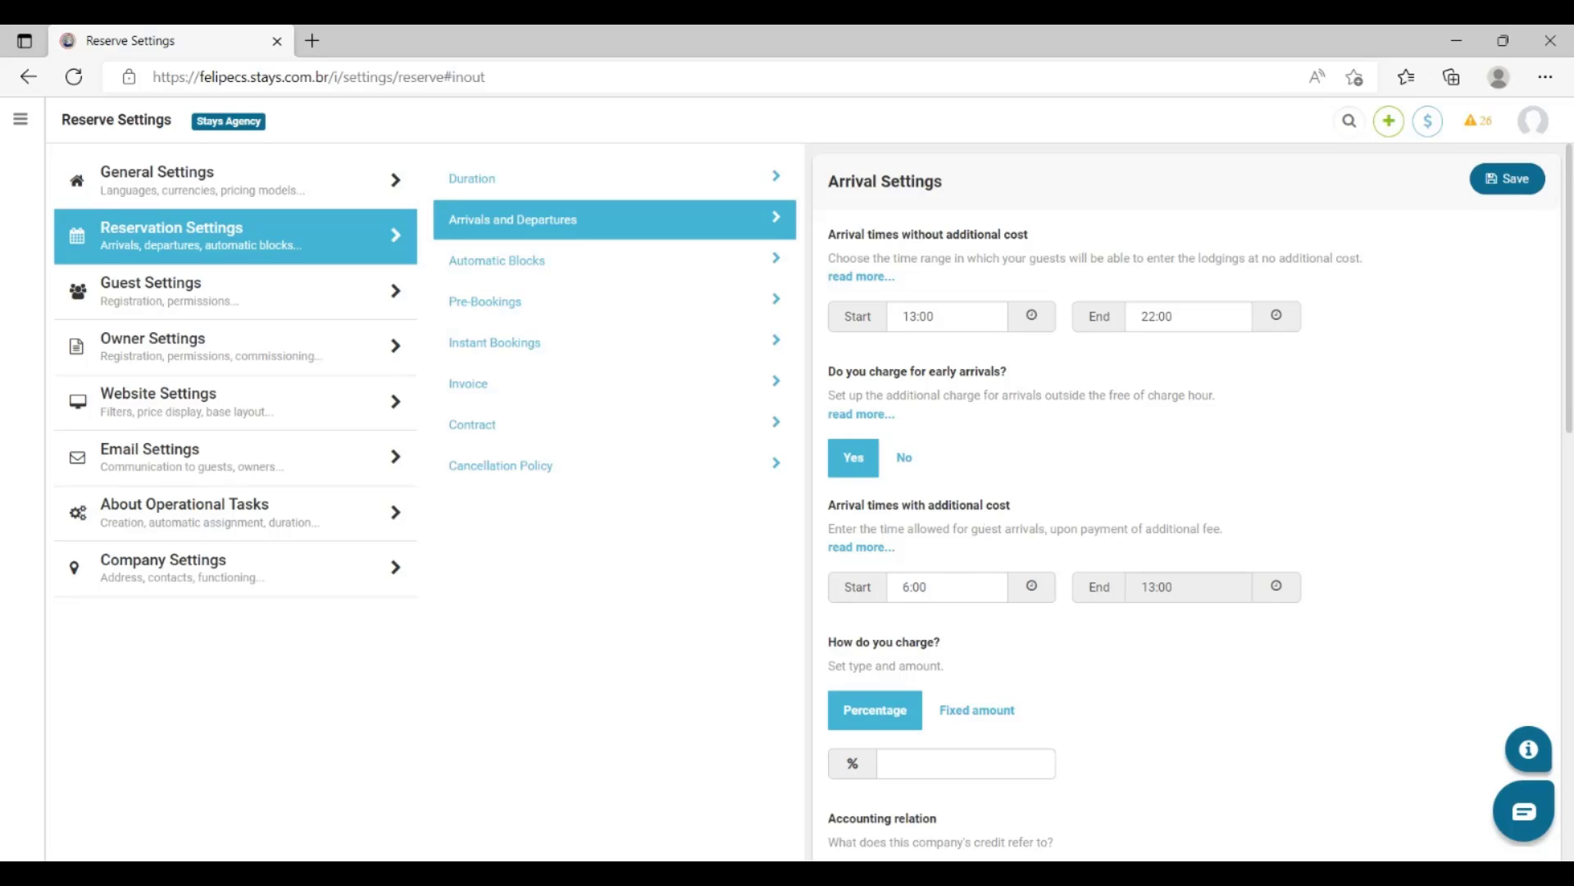
{"action": "left_click", "coordinate": [907, 587]}
{"action": "type", "text": "7"}
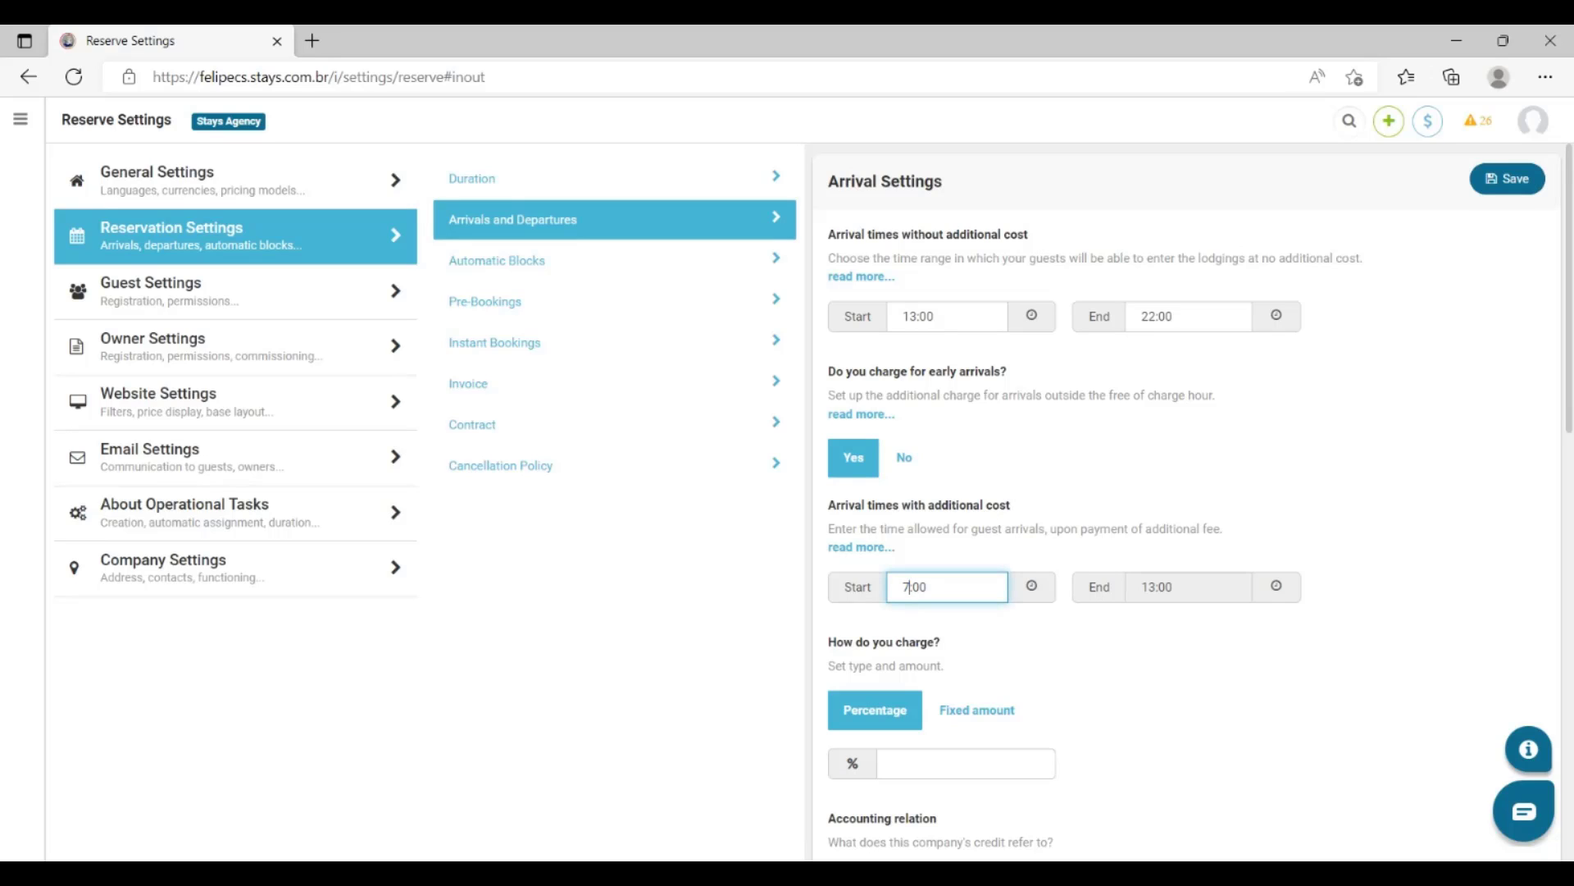
{"action": "left_click", "coordinate": [1075, 632]}
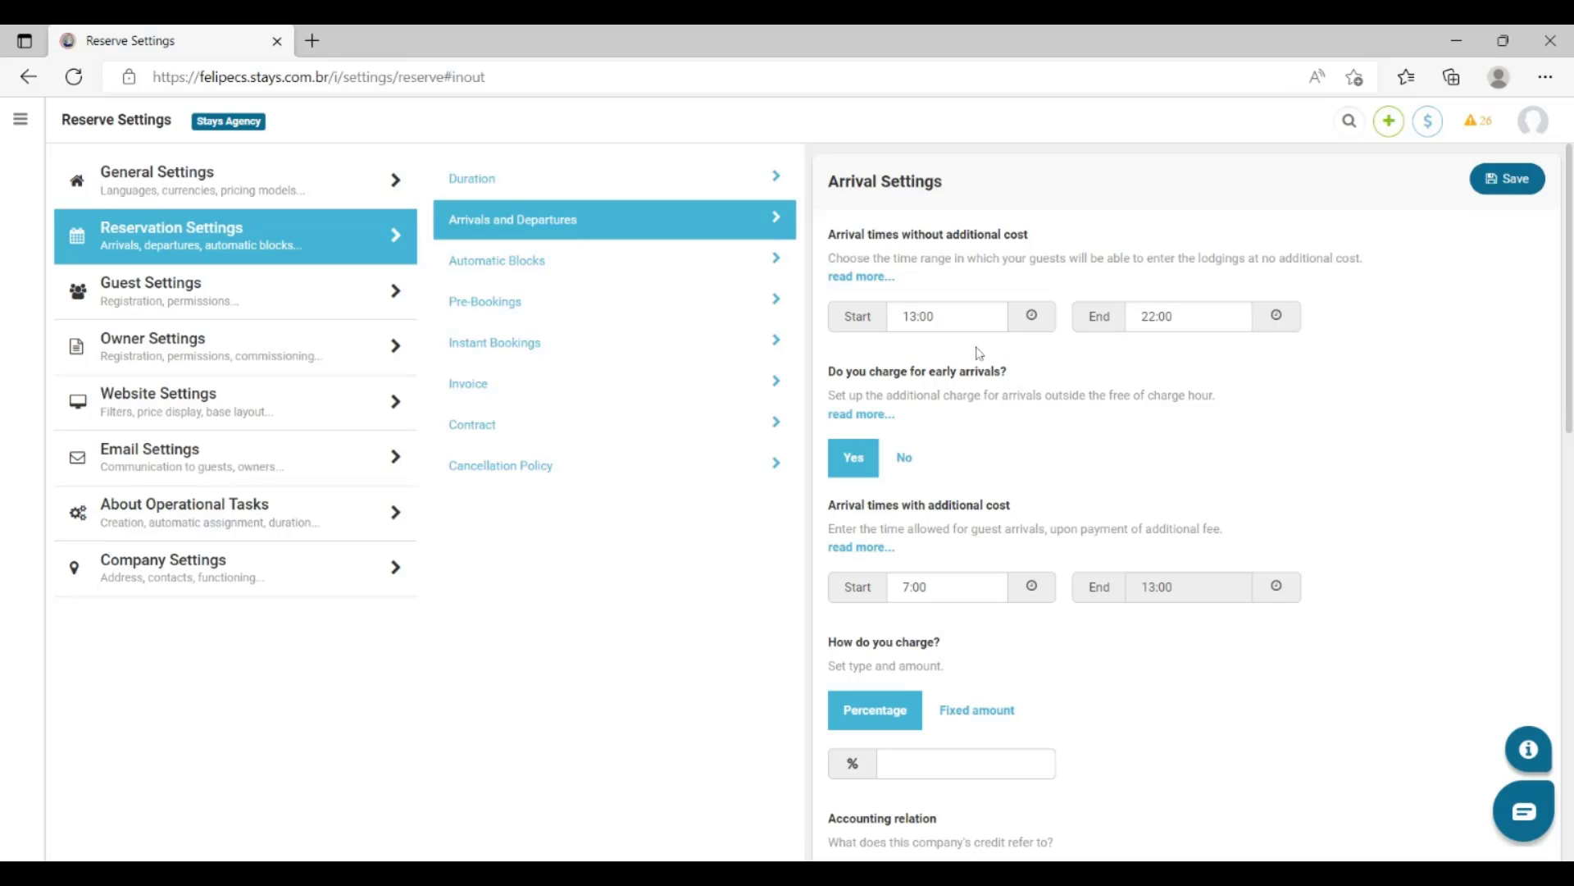
- Charge early arrivals as a percentage of 30% and save the arrival settings
{"action": "scroll", "coordinate": [966, 660], "scroll_direction": "down", "scroll_amount": 2}
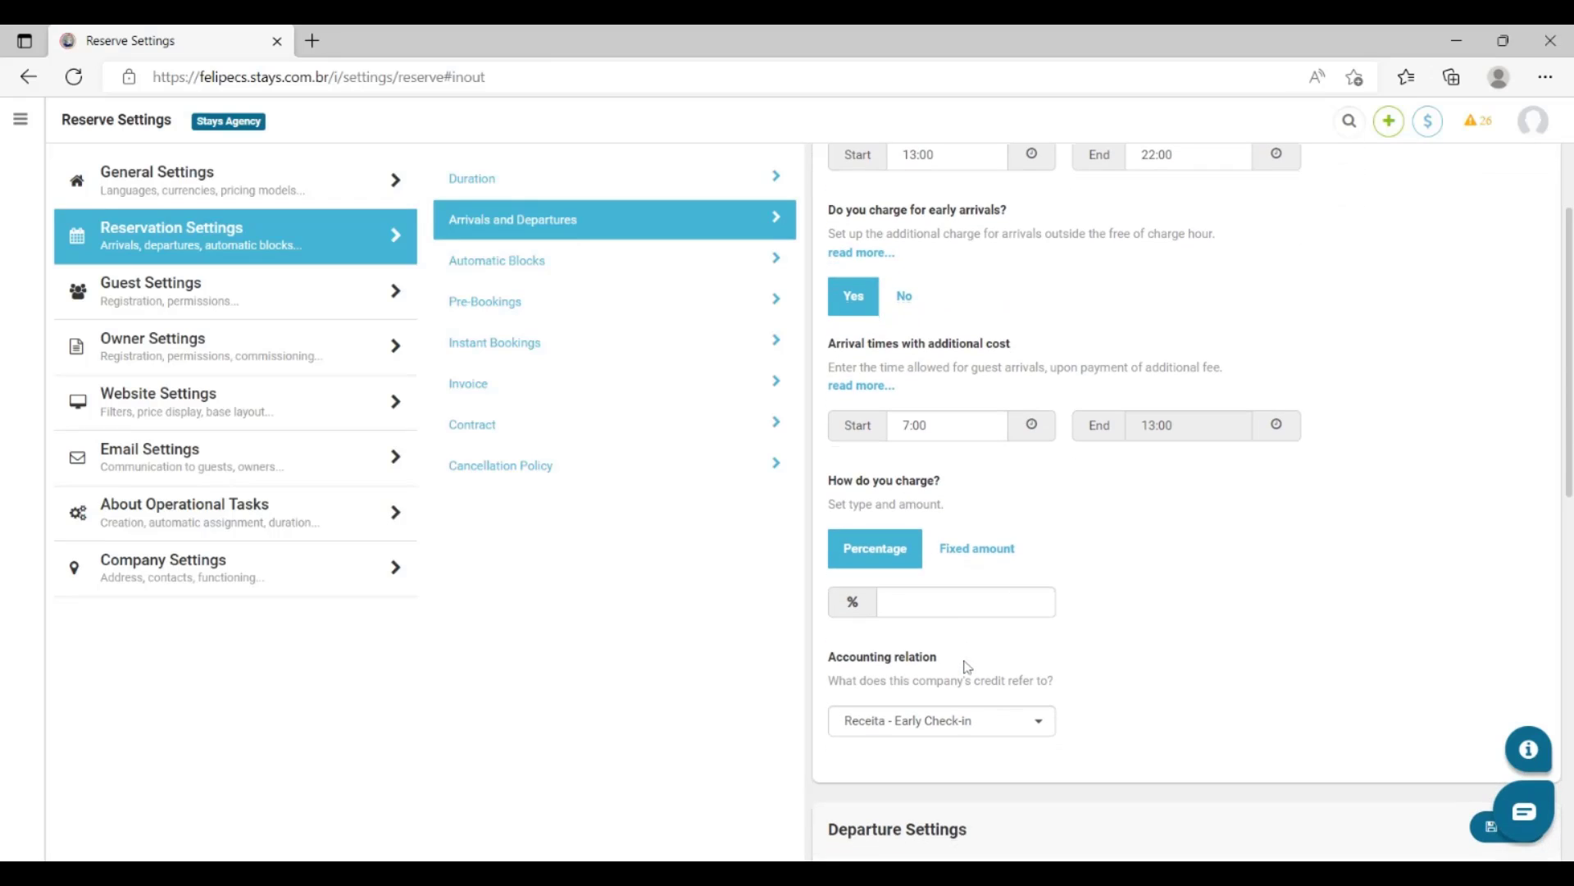
{"action": "left_click", "coordinate": [876, 559]}
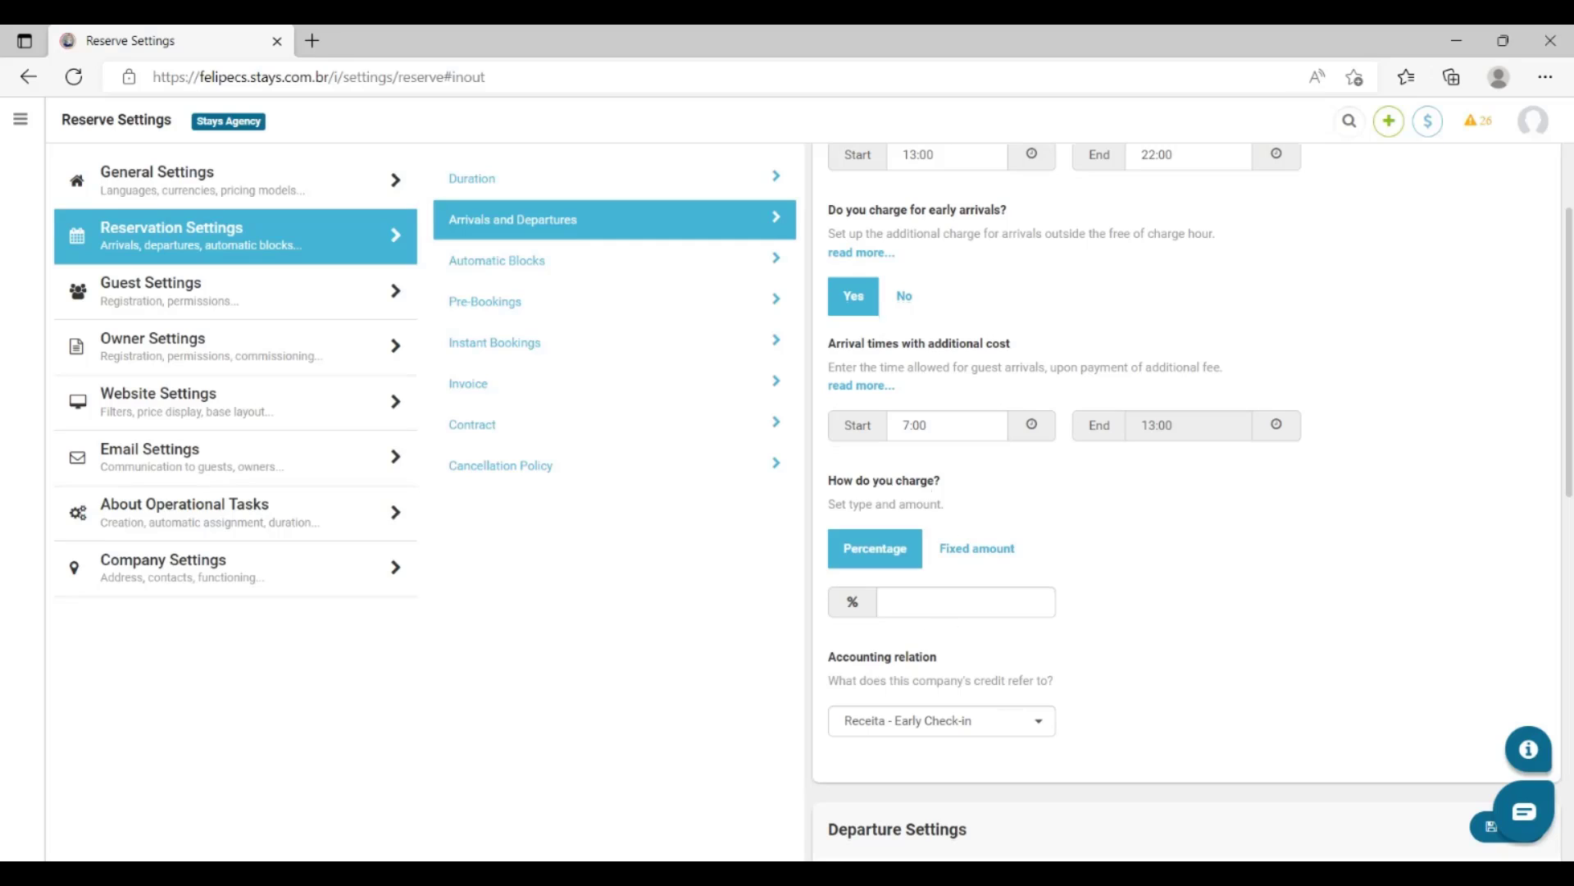
{"action": "double_click", "coordinate": [972, 550]}
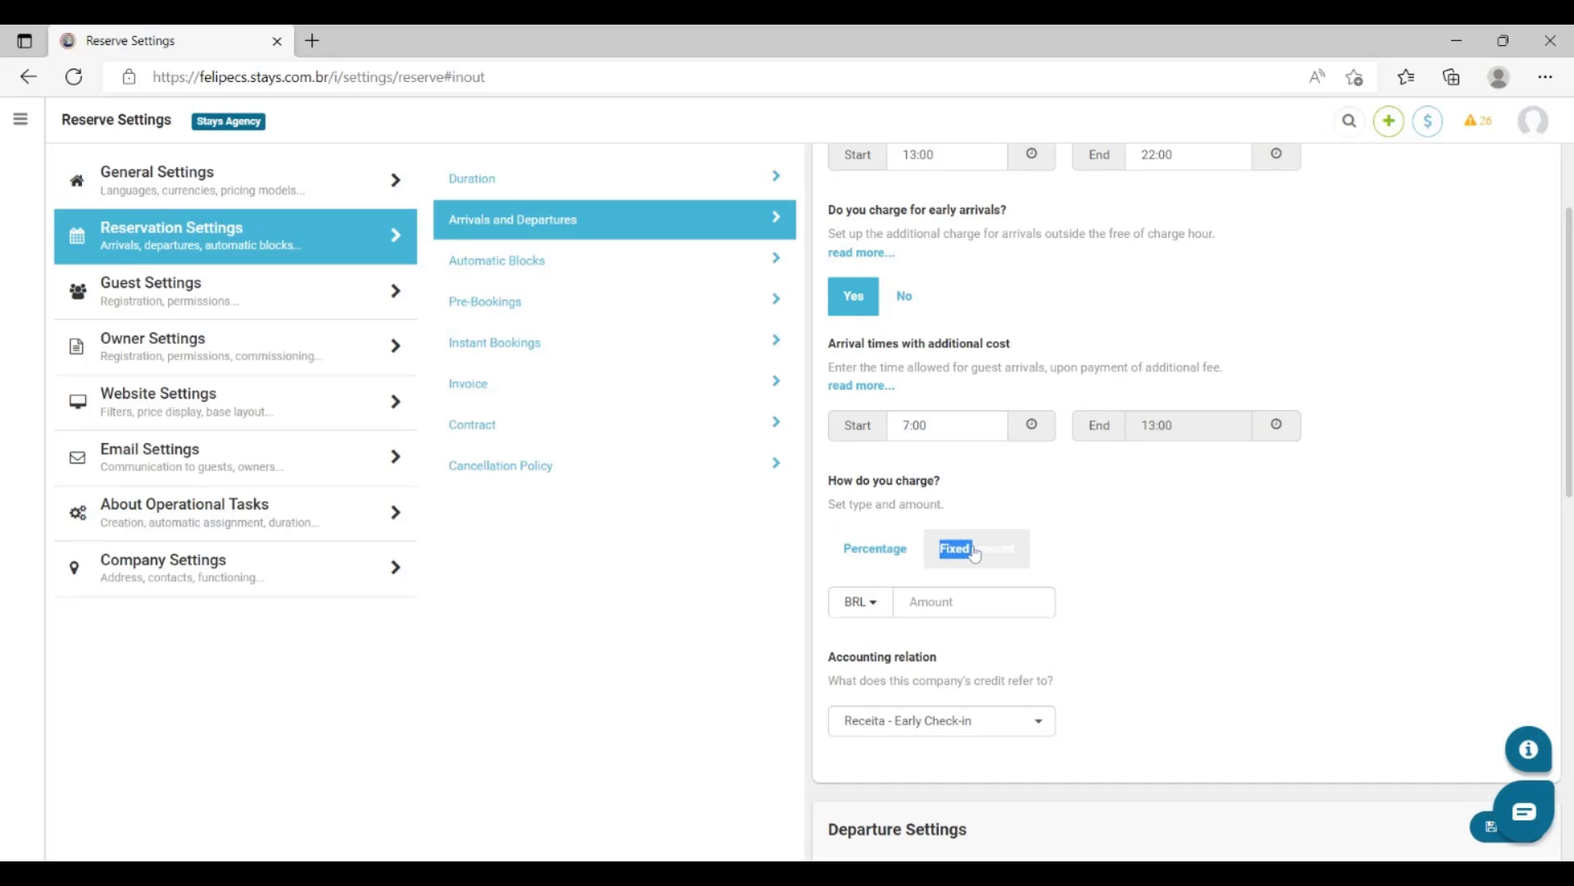
{"action": "left_click", "coordinate": [909, 555]}
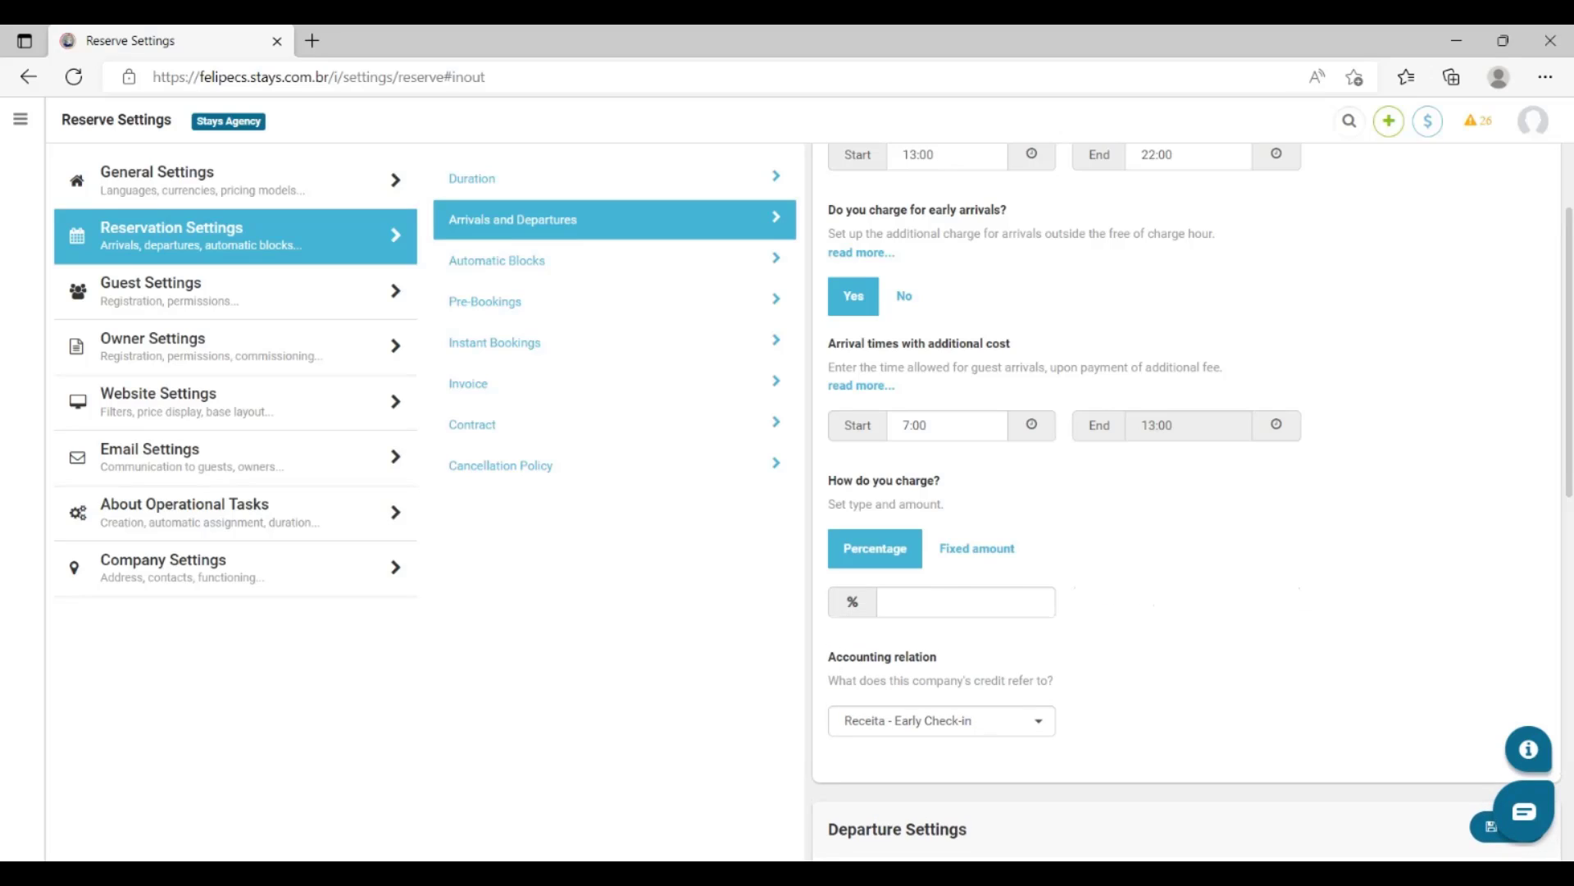
{"action": "left_click", "coordinate": [893, 601]}
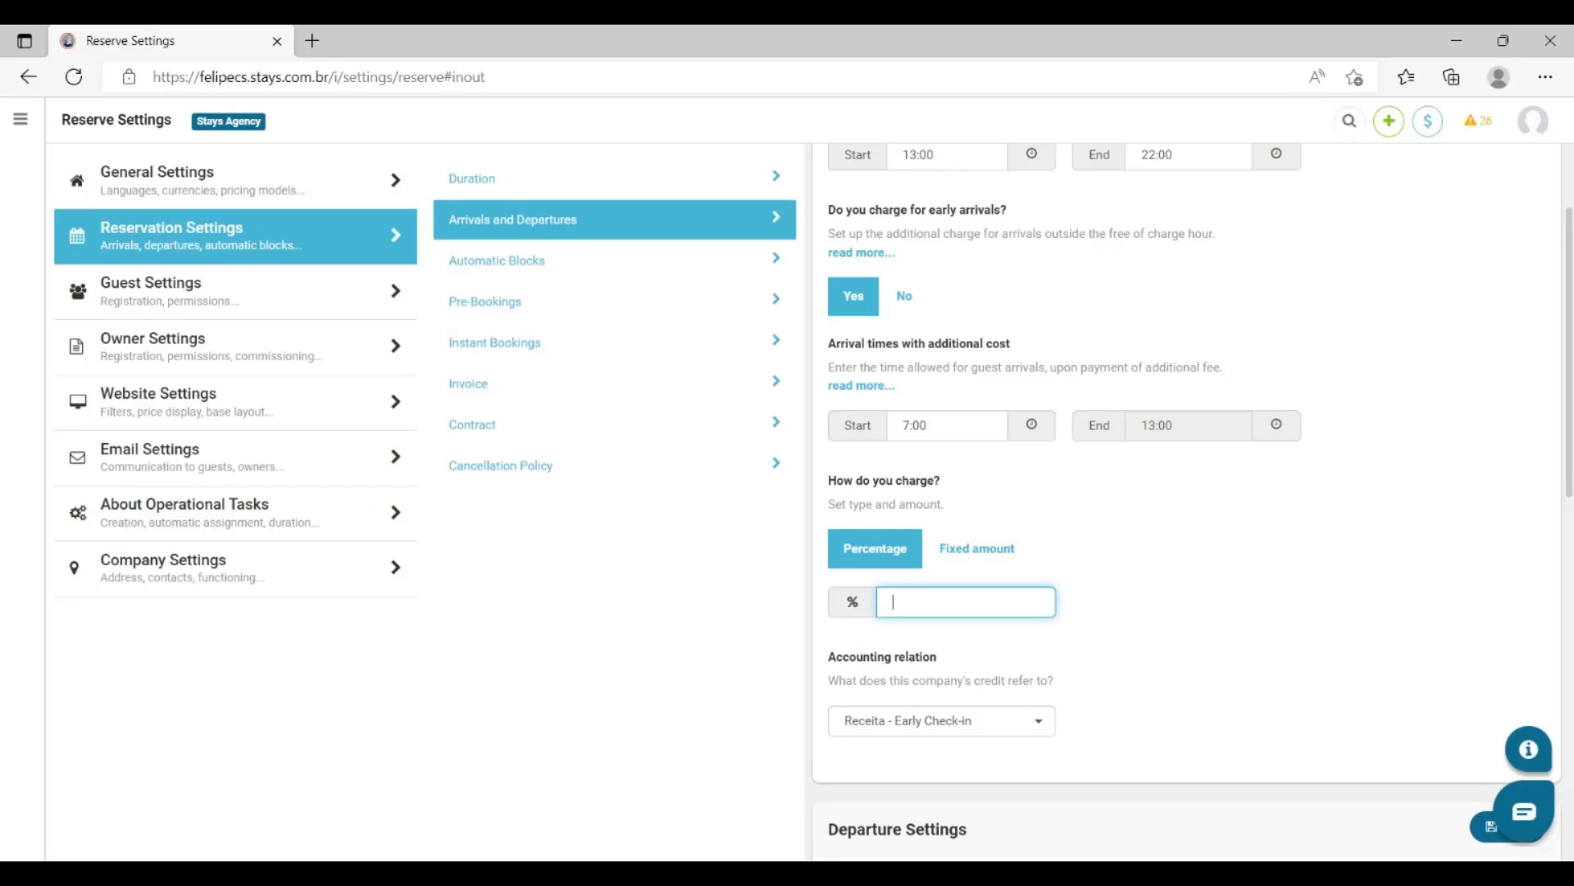
{"action": "type", "text": "30"}
{"action": "scroll", "coordinate": [1493, 229], "scroll_direction": "up", "scroll_amount": 2}
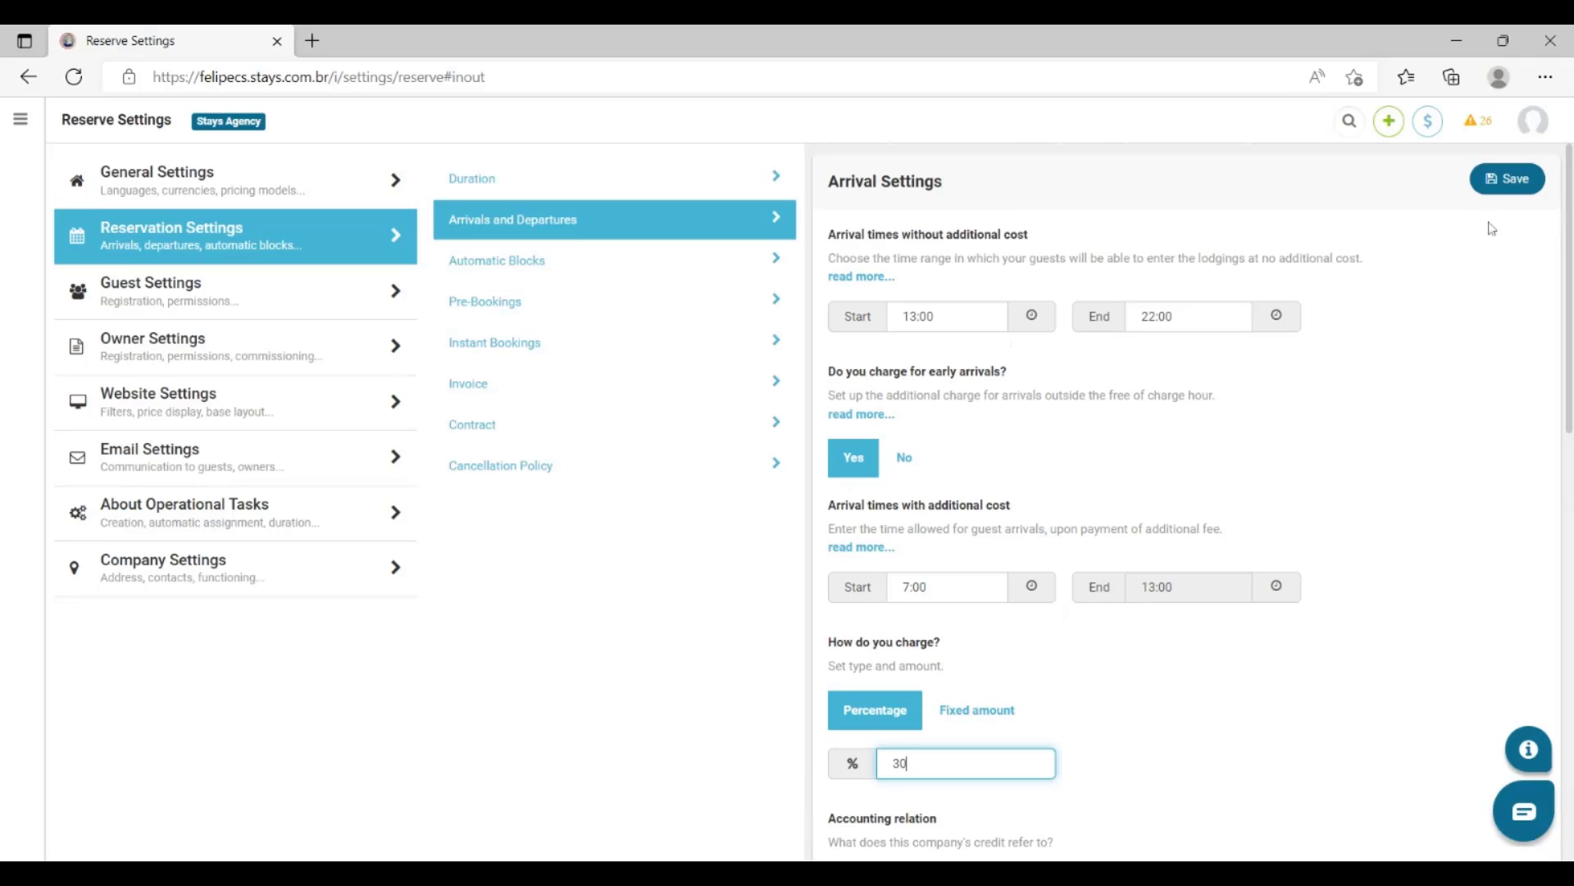
{"action": "left_click", "coordinate": [1491, 193]}
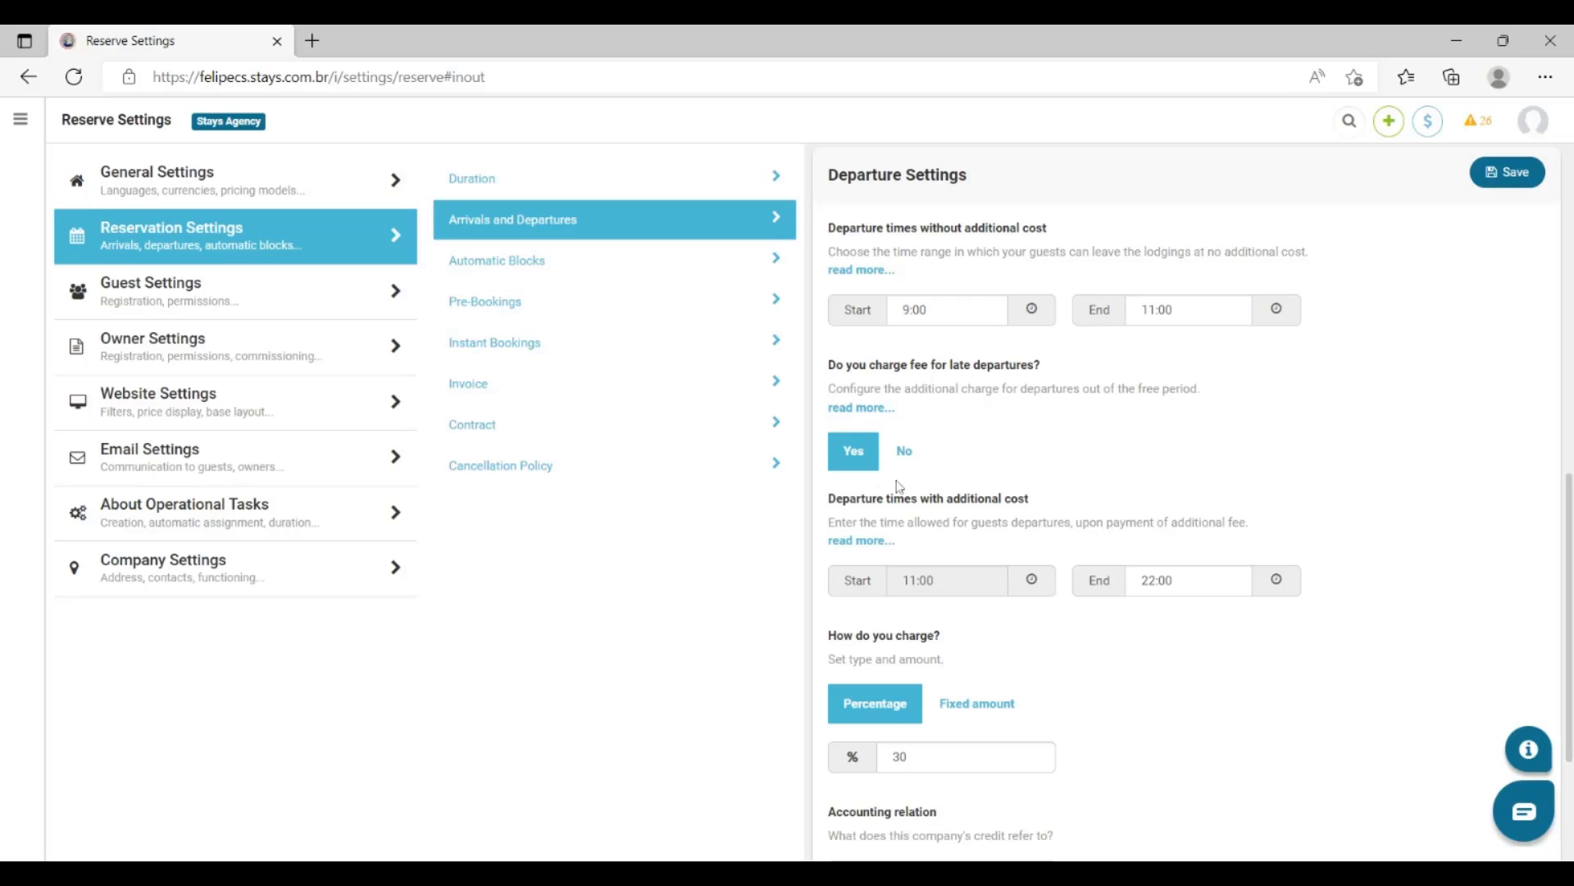
- Set the late departure fee to 40 percent and save the departure settings
{"action": "scroll", "coordinate": [984, 488], "scroll_direction": "down", "scroll_amount": 2}
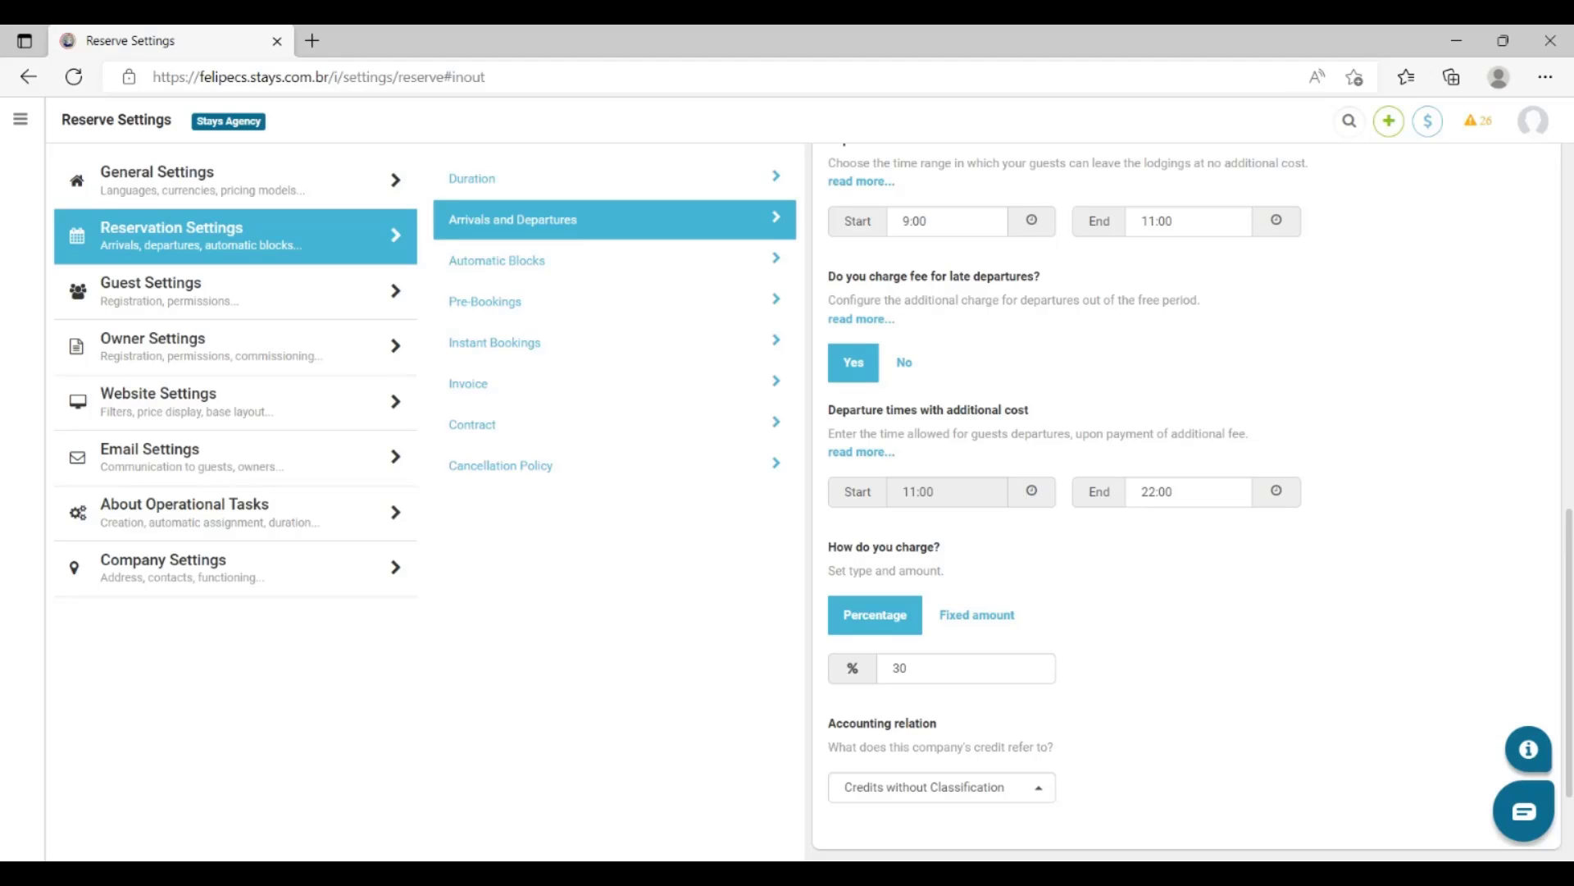
{"action": "left_click", "coordinate": [900, 668]}
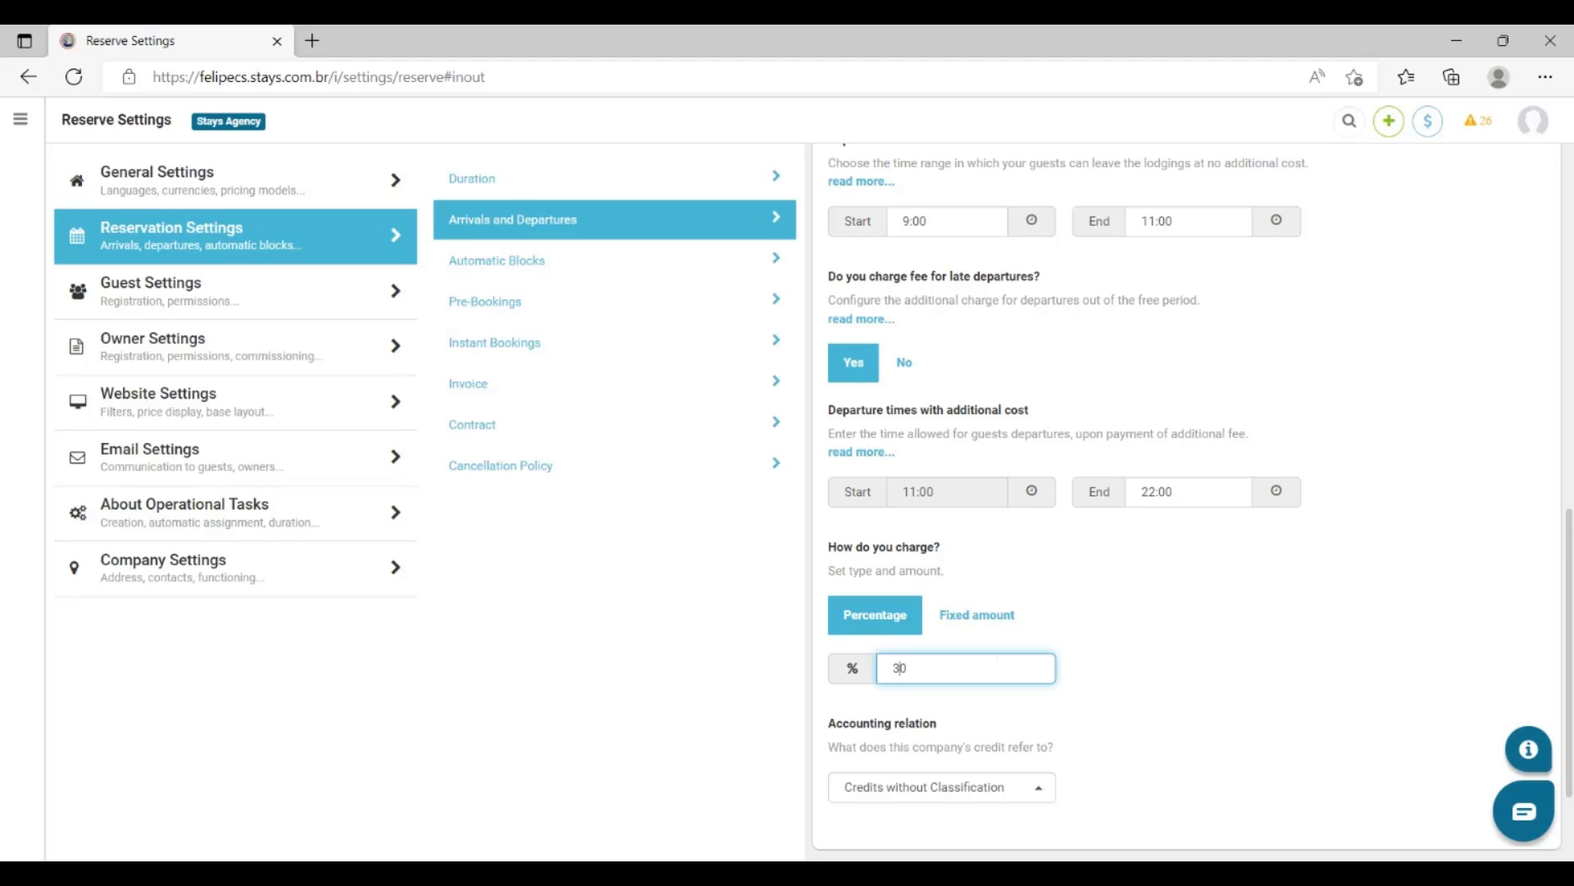
{"action": "key", "text": "BackSpace"}
{"action": "type", "text": "4"}
{"action": "scroll", "coordinate": [1195, 527], "scroll_direction": "up", "scroll_amount": 2}
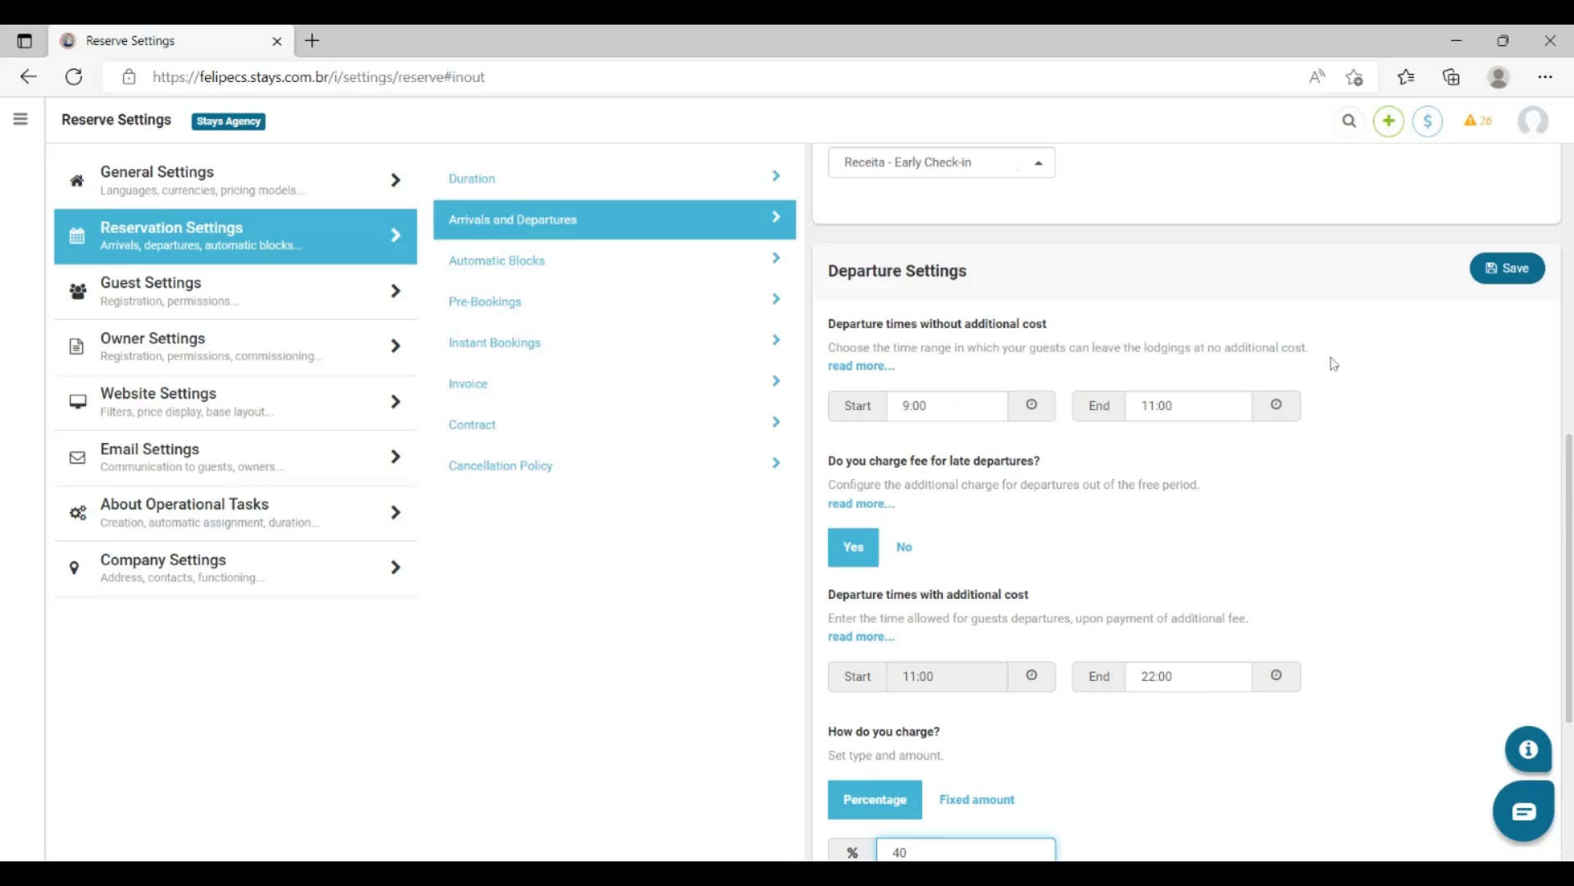
{"action": "left_click", "coordinate": [1497, 277]}
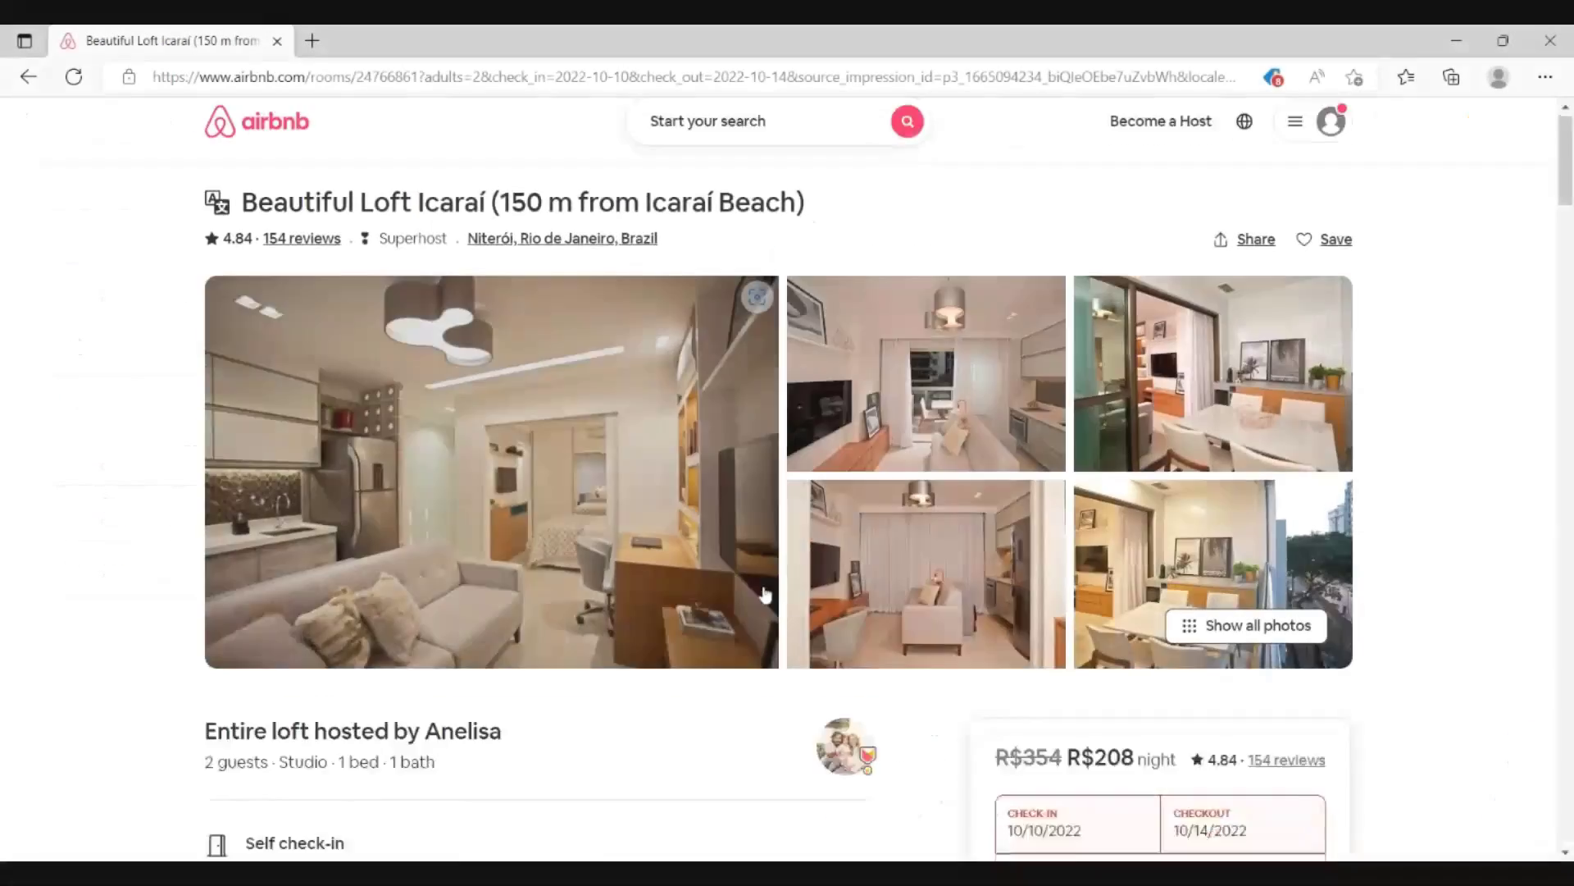
- Look through the Airbnb page of the Beautiful Loft Icaraí listing, covering amenities, reviews and host information
{"action": "scroll", "coordinate": [764, 593], "scroll_direction": "down", "scroll_amount": 8}
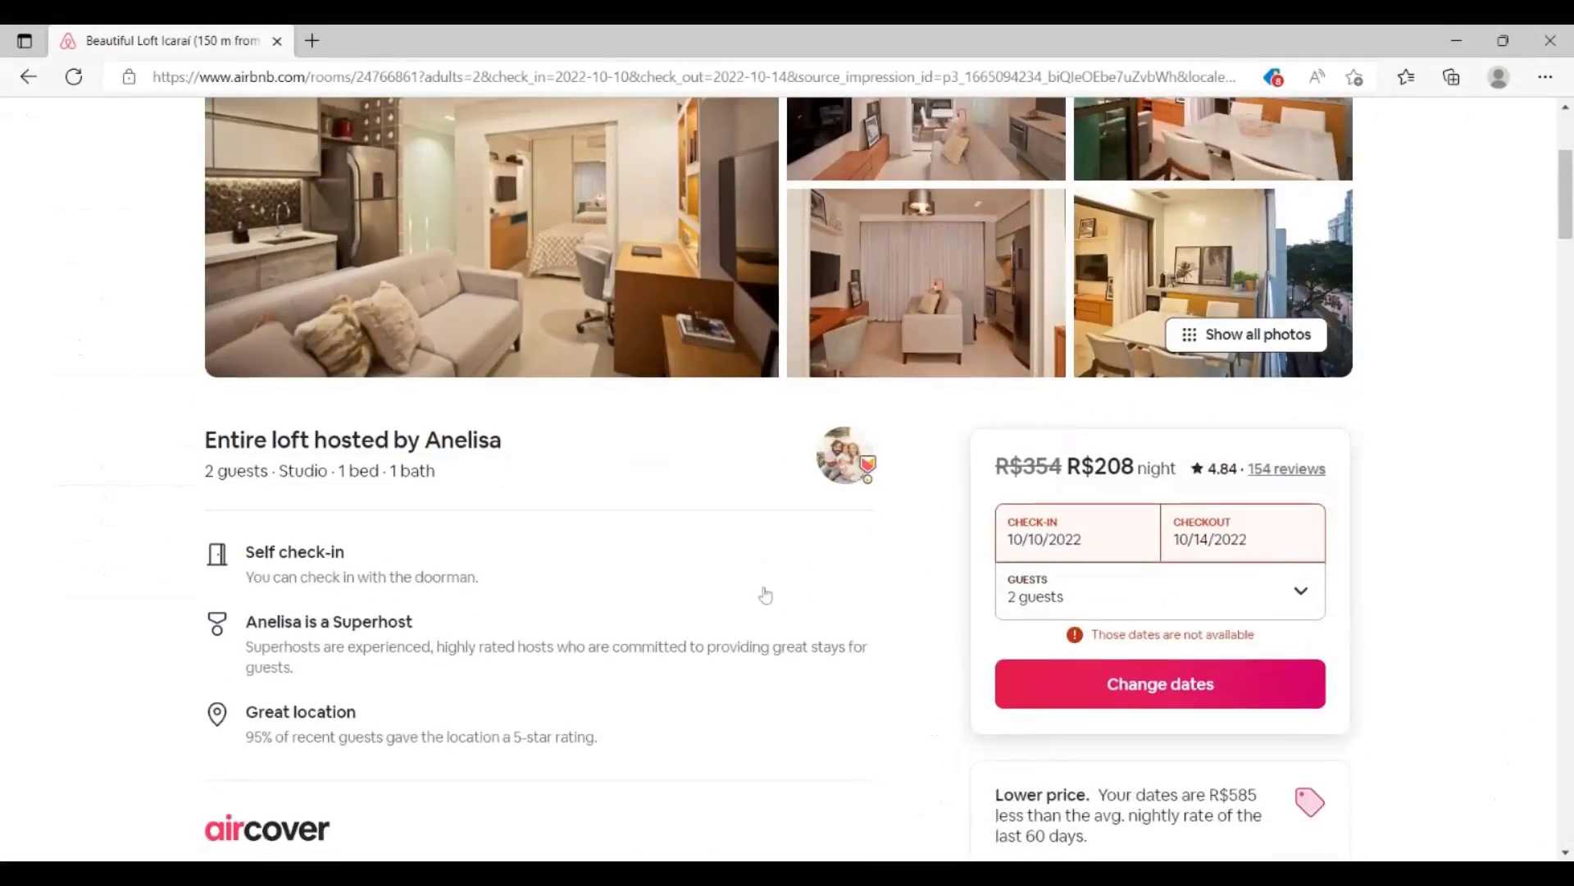
{"action": "scroll", "coordinate": [765, 595], "scroll_direction": "down", "scroll_amount": 12}
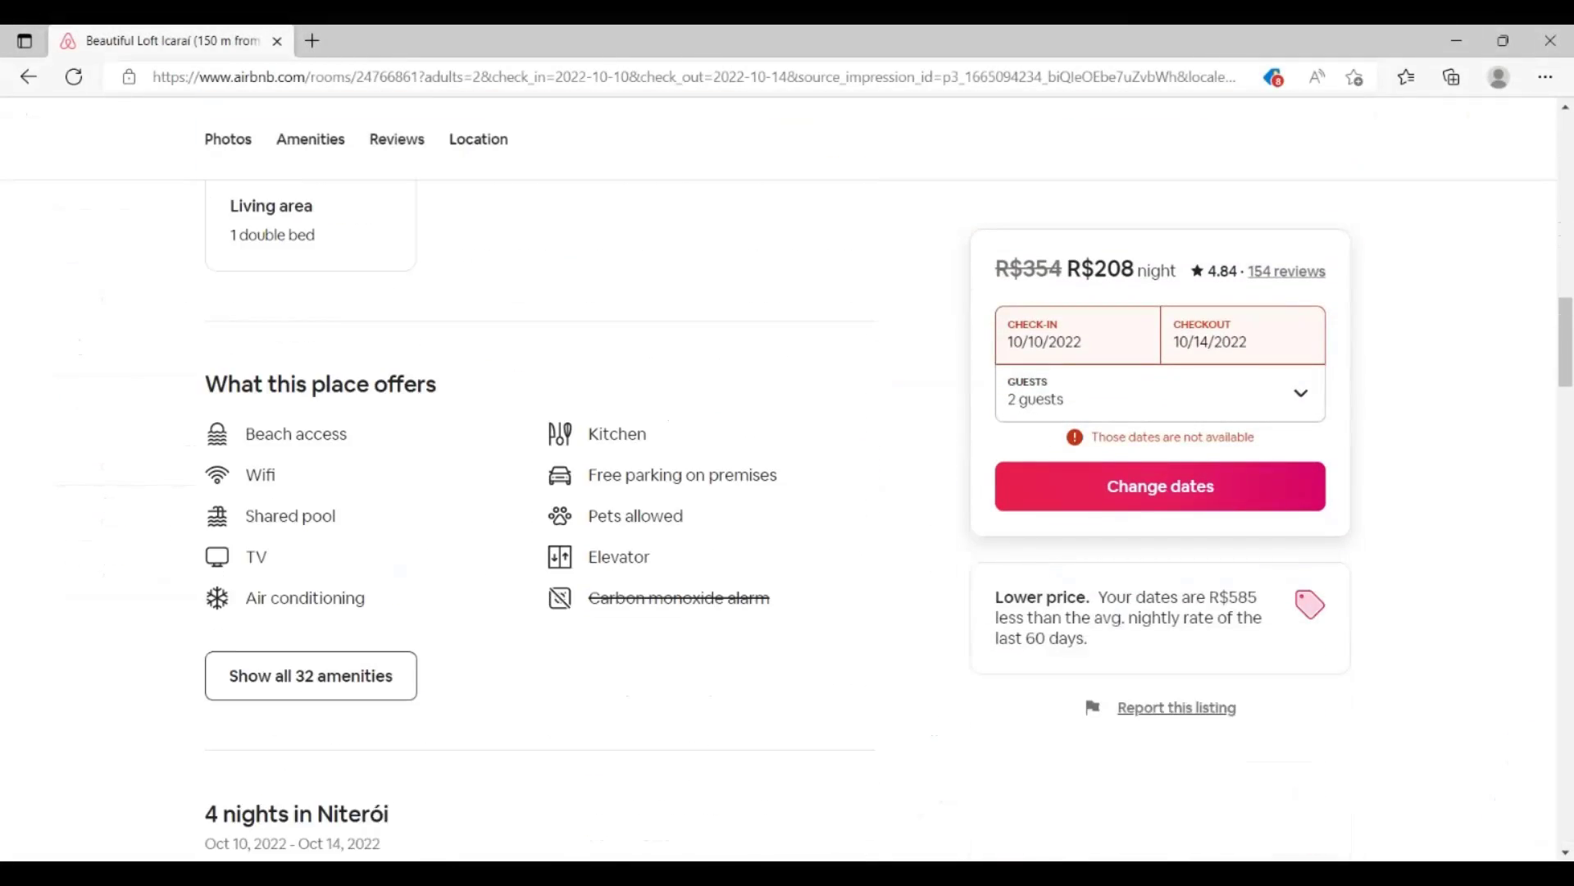
{"action": "scroll", "coordinate": [787, 517], "scroll_direction": "down", "scroll_amount": 14}
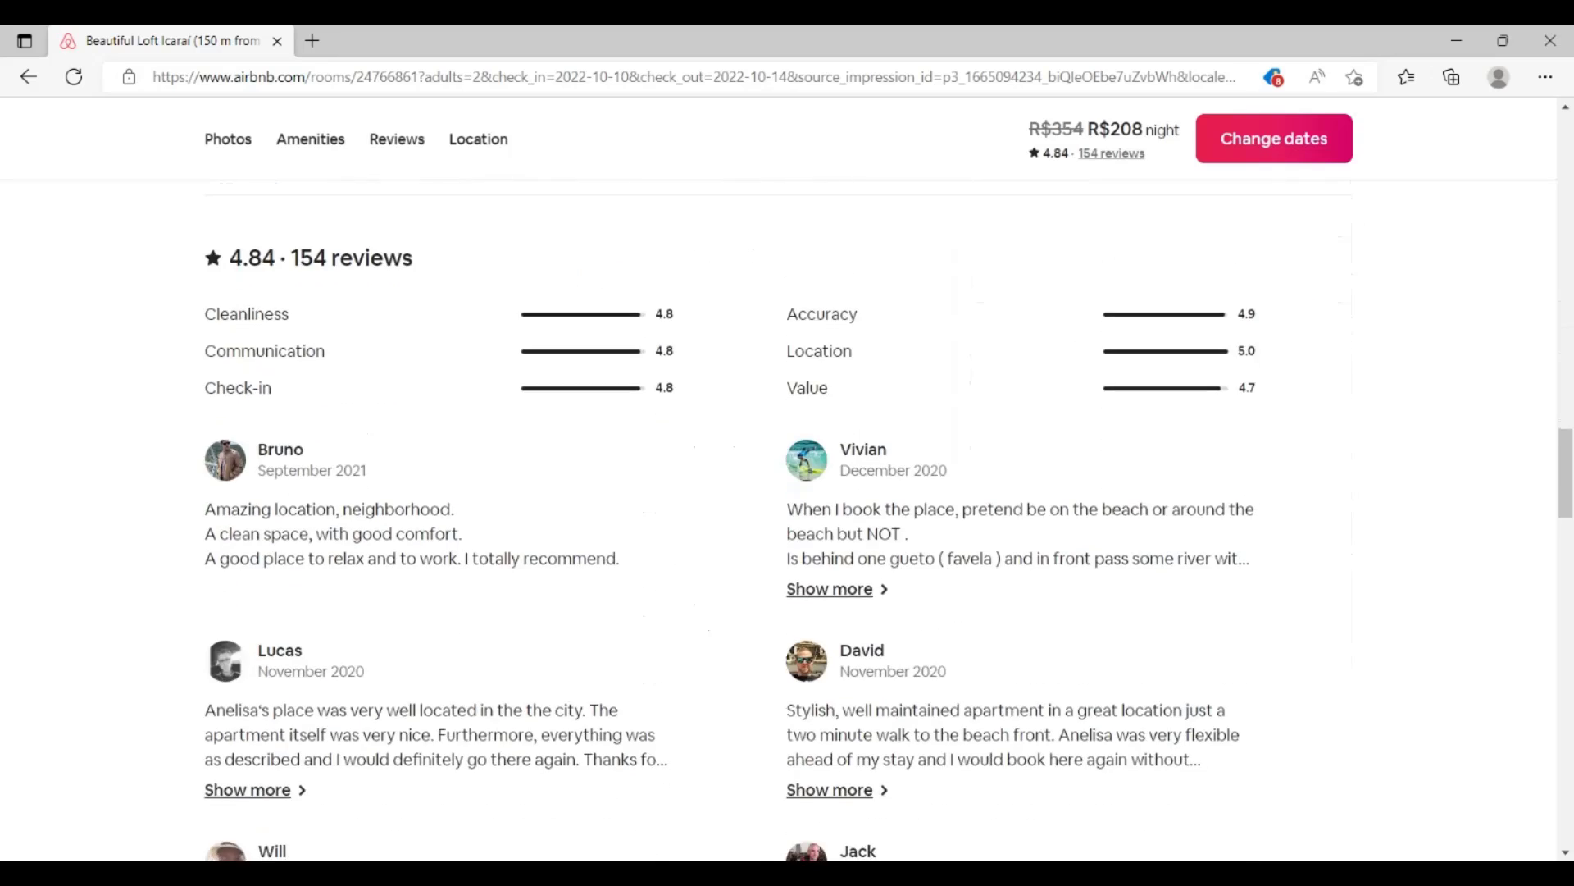
{"action": "scroll", "coordinate": [779, 516], "scroll_direction": "down", "scroll_amount": 15}
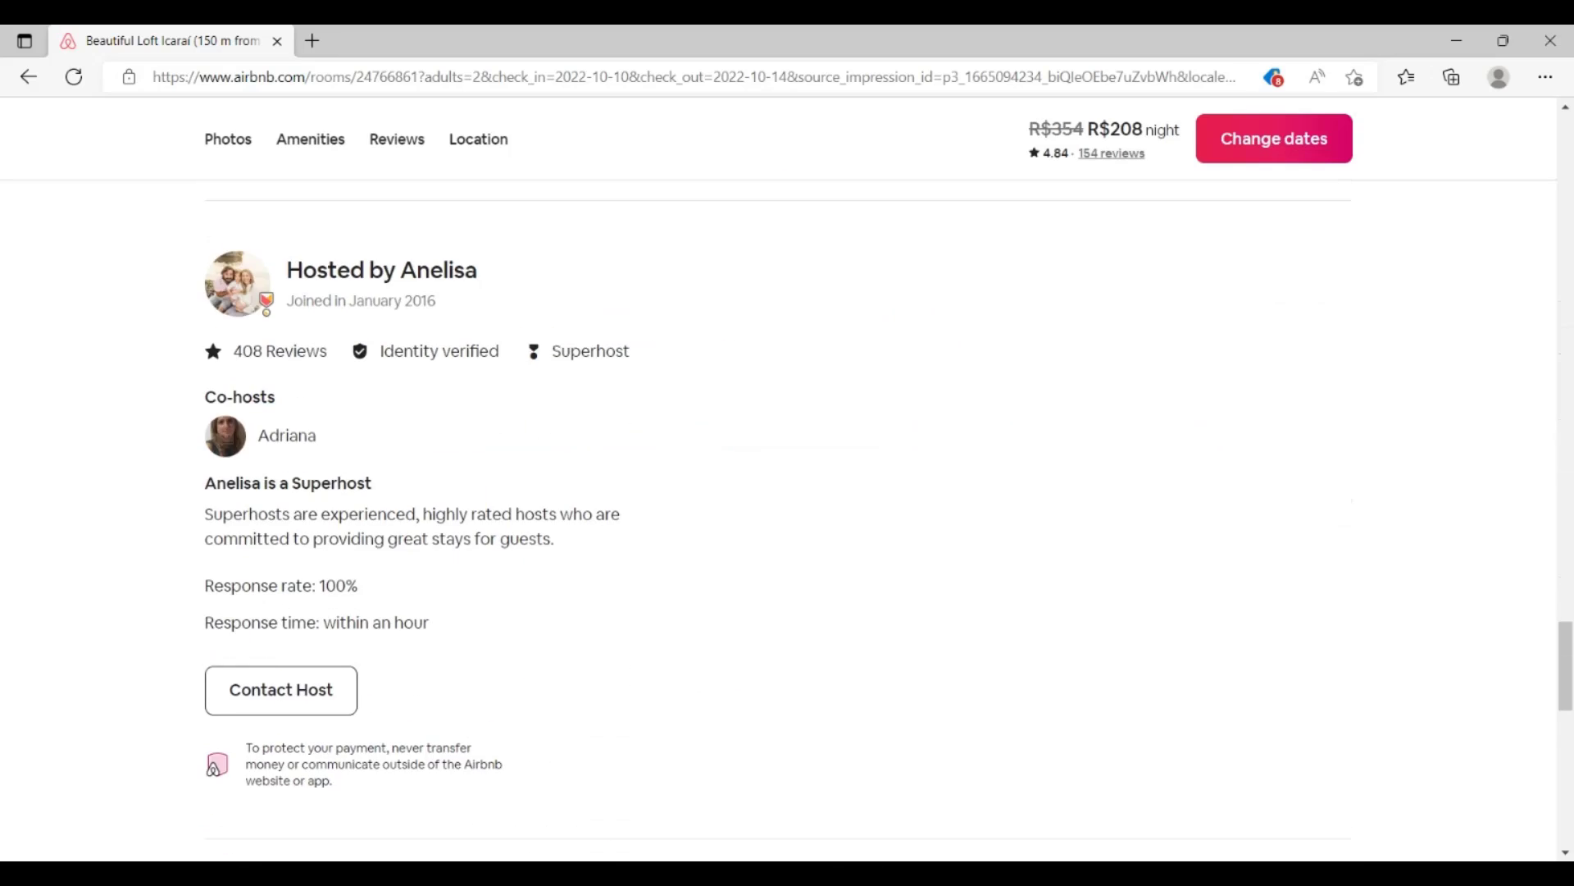
{"action": "scroll", "coordinate": [779, 517], "scroll_direction": "down", "scroll_amount": 4}
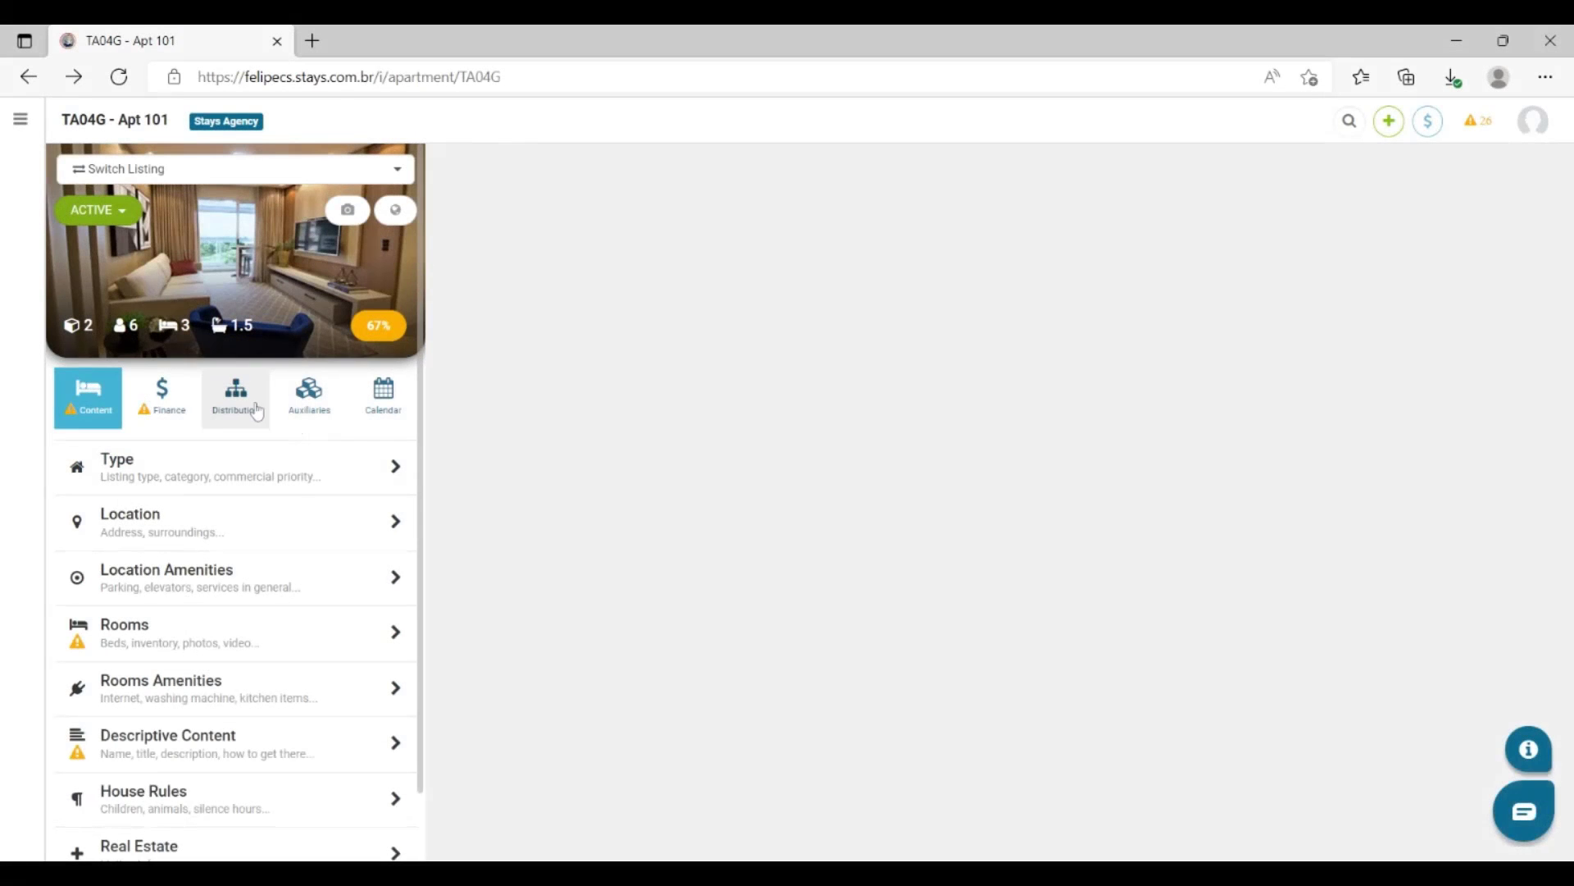
- Open the reservation settings in Apt 101's distribution section and preview its global arrival settings
{"action": "left_click", "coordinate": [255, 409]}
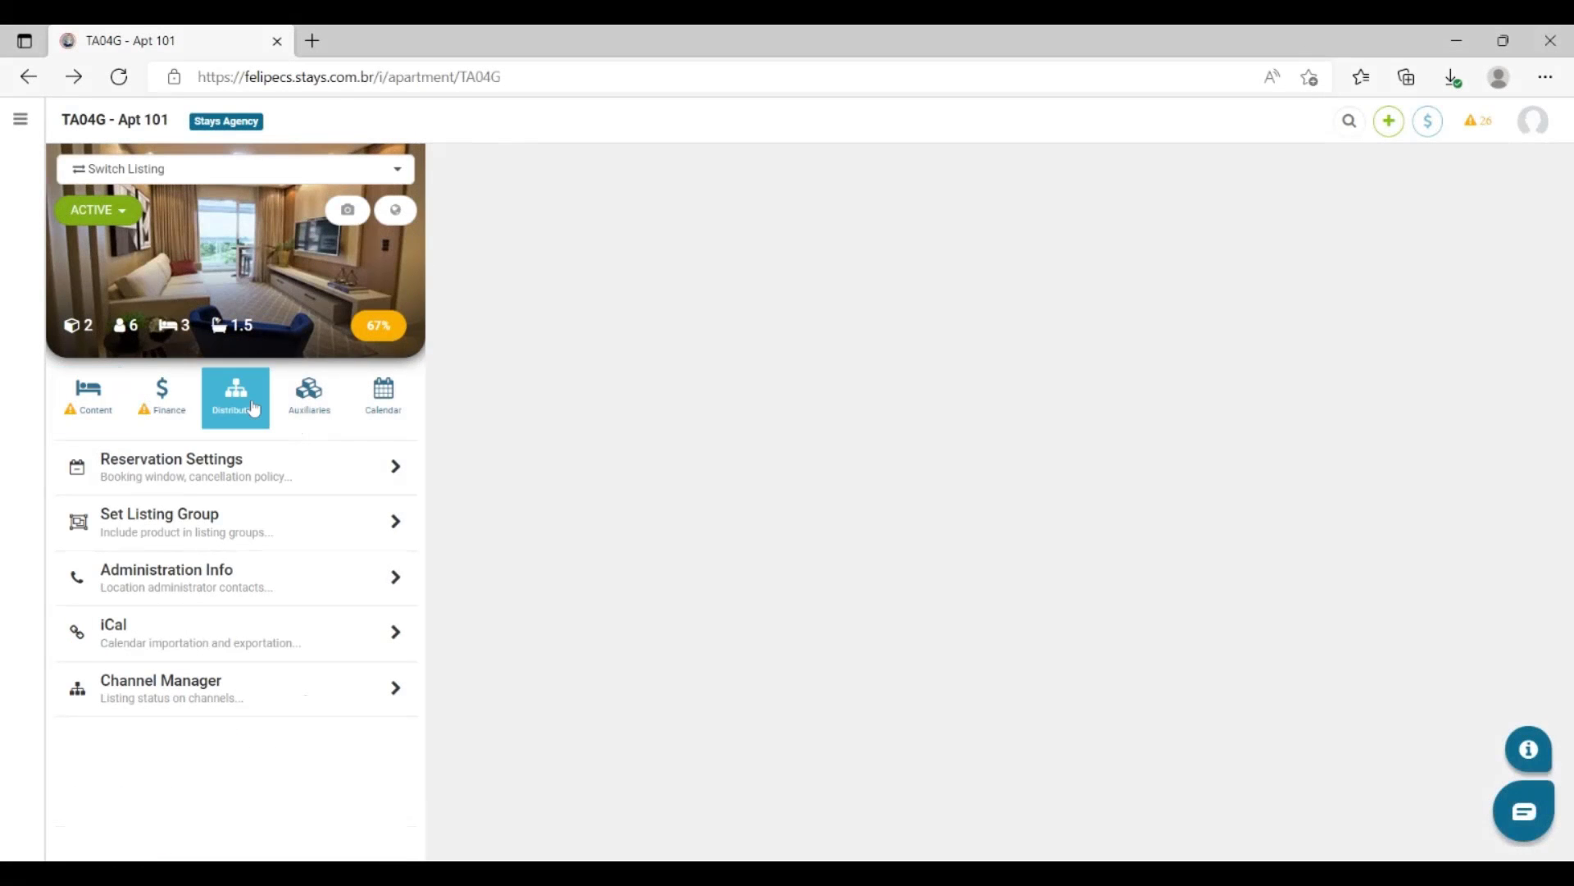
{"action": "left_click", "coordinate": [233, 478]}
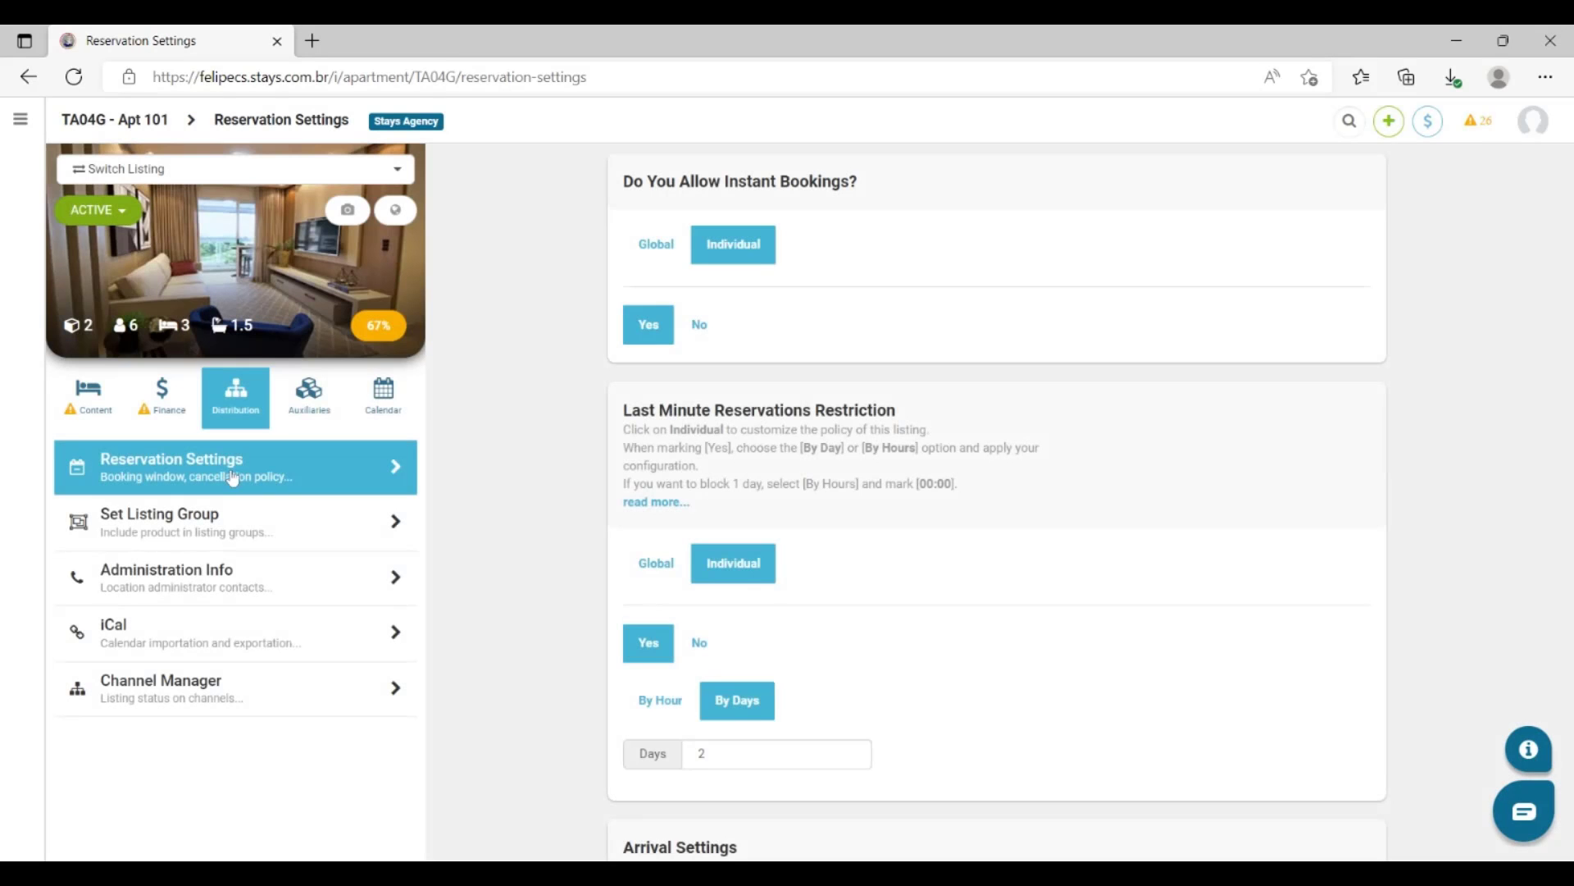
{"action": "scroll", "coordinate": [729, 475], "scroll_direction": "down", "scroll_amount": 6}
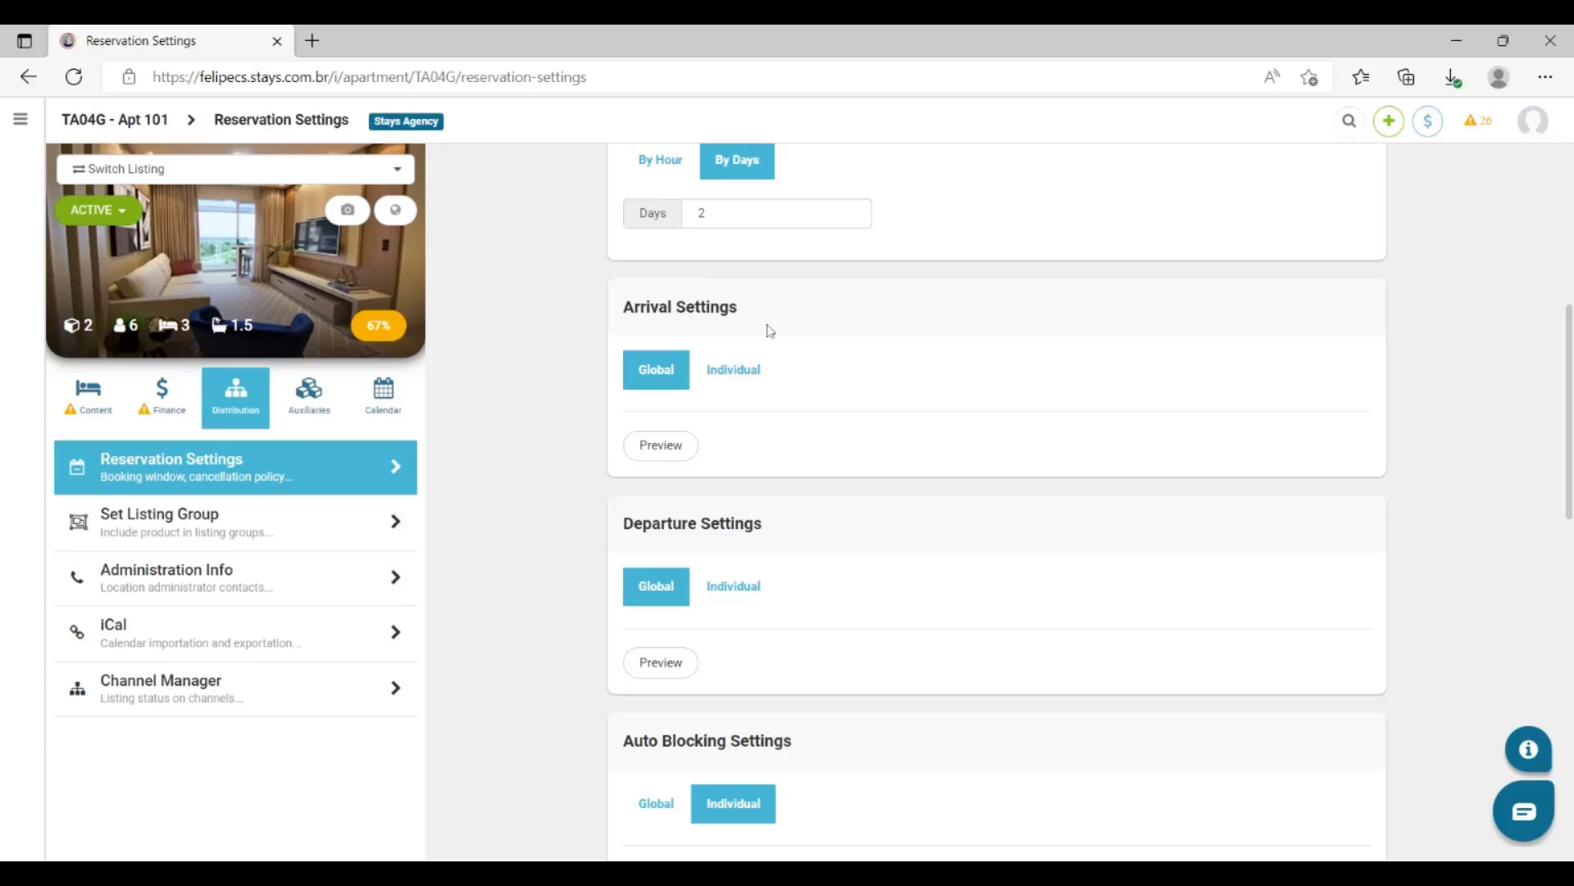
{"action": "left_click", "coordinate": [662, 446]}
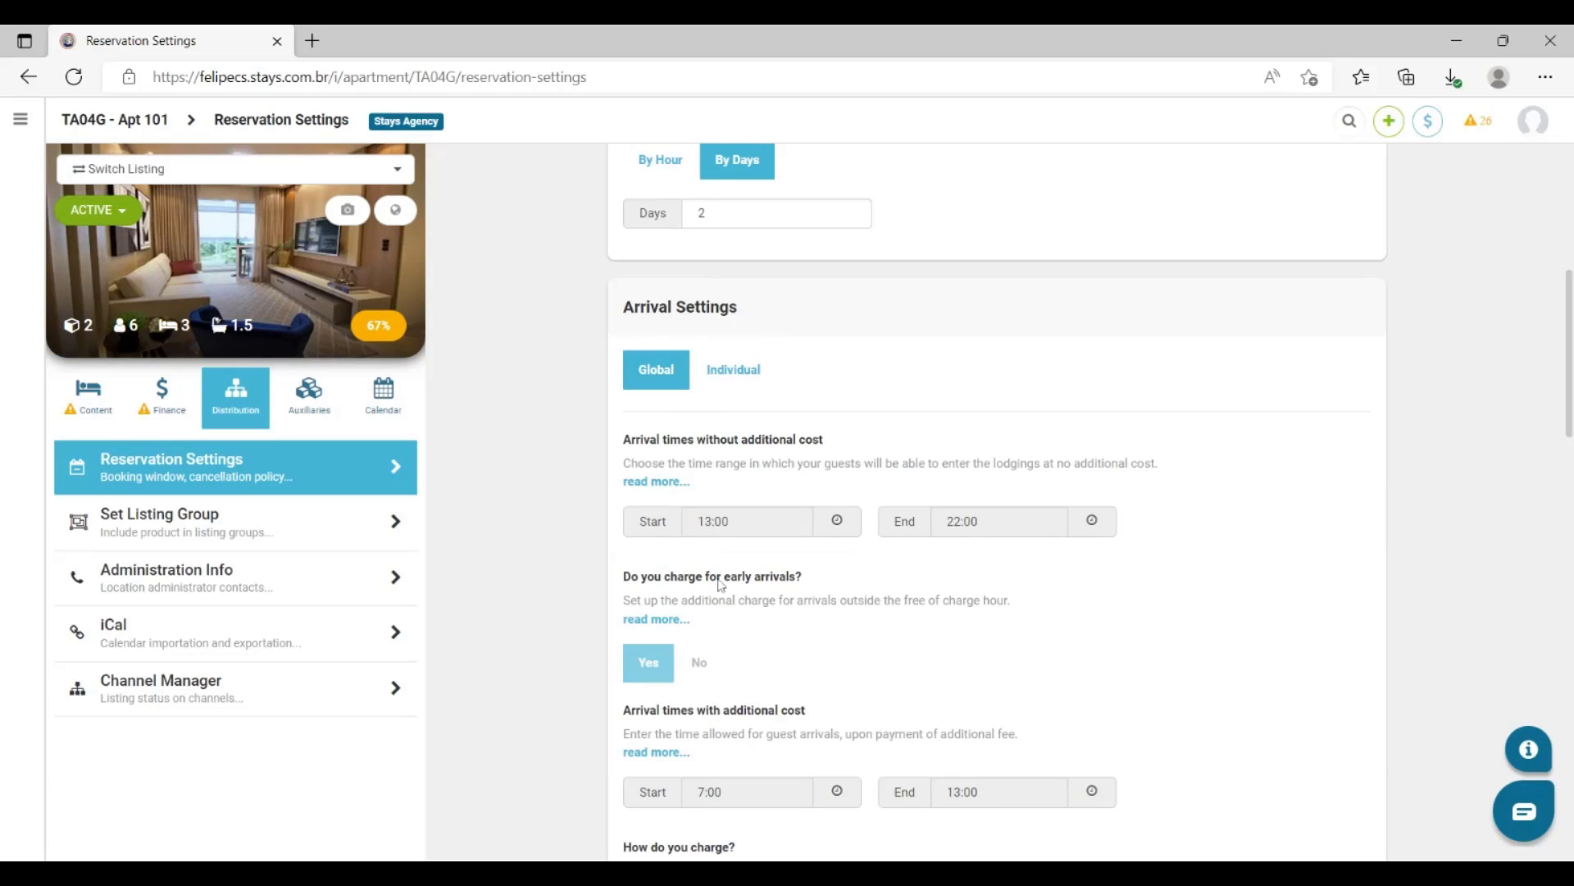
- Switch Apt 101's arrival settings to individual with free arrivals starting at 15:00 and no early arrival charge, and save them
{"action": "left_click", "coordinate": [726, 368]}
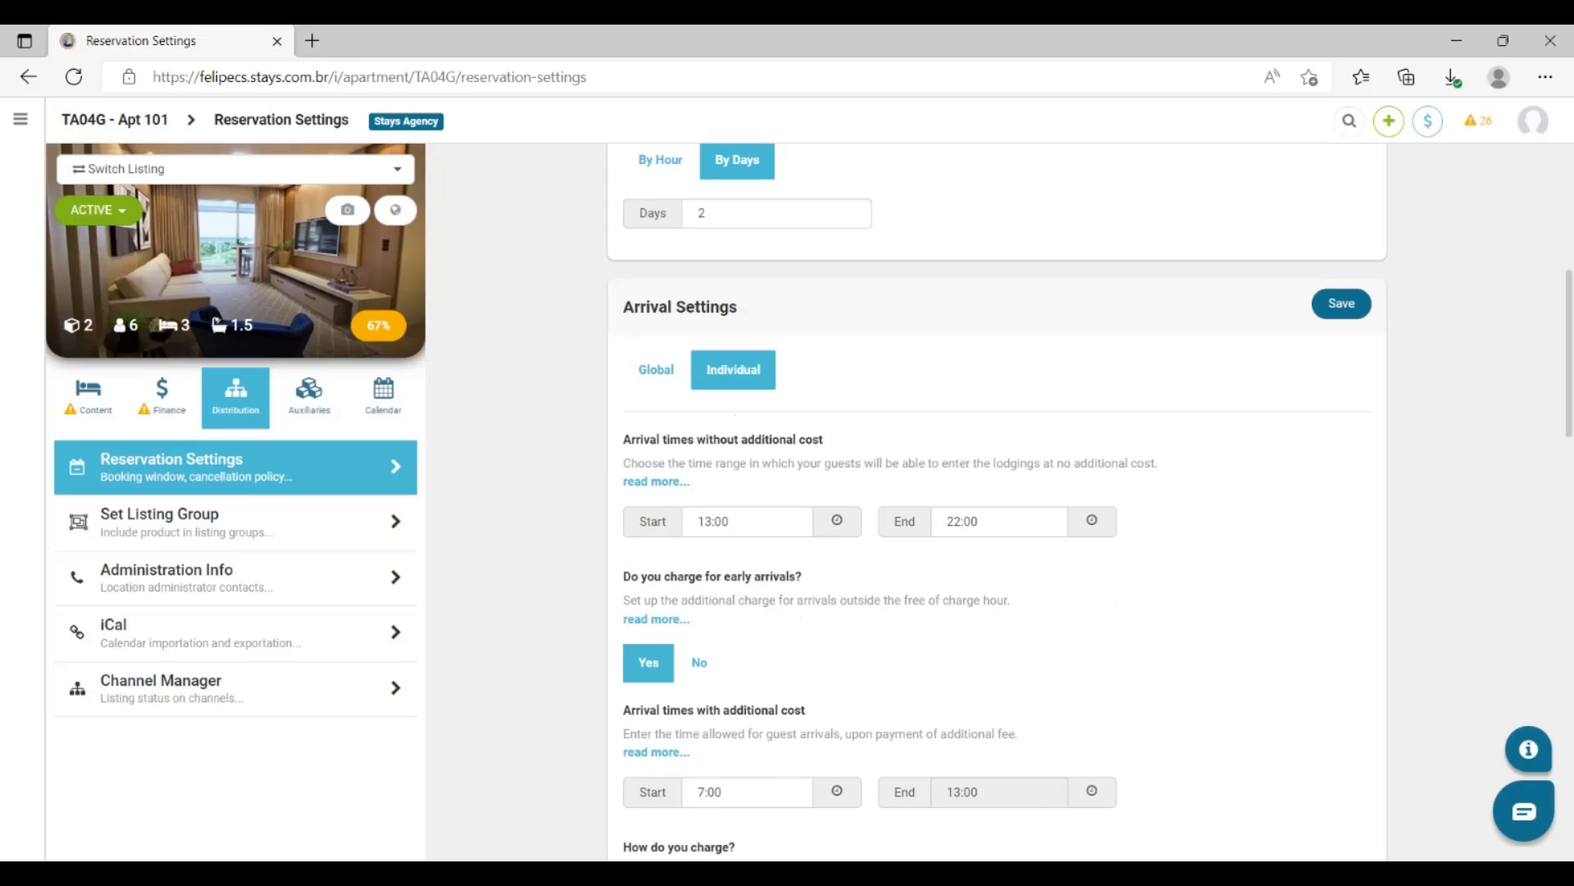
{"action": "double_click", "coordinate": [705, 521]}
{"action": "type", "text": "15"}
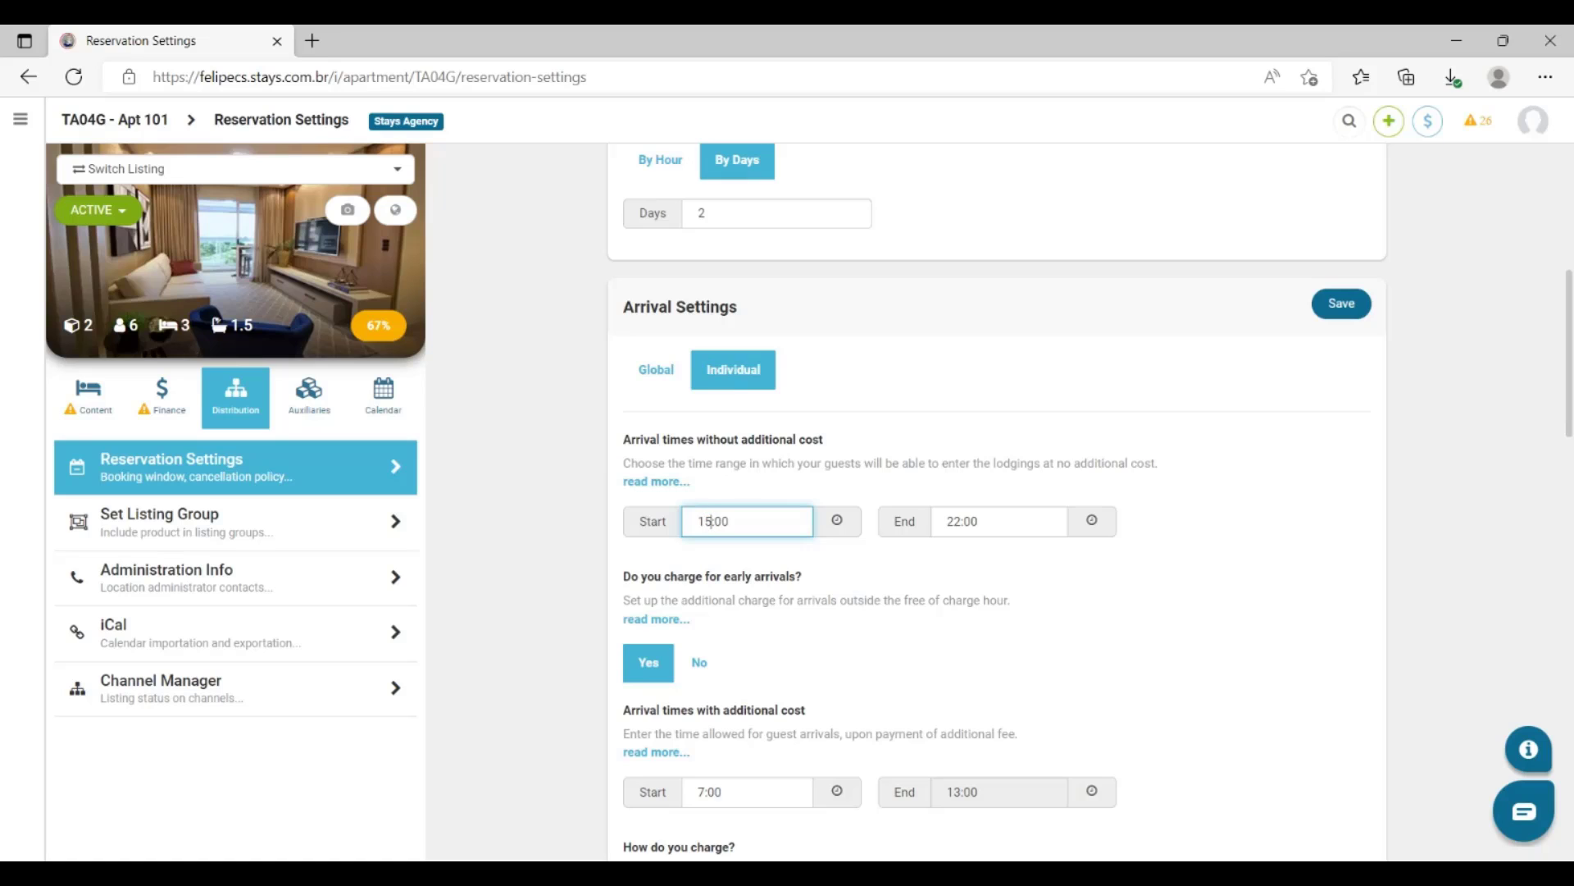
{"action": "left_click", "coordinate": [699, 662]}
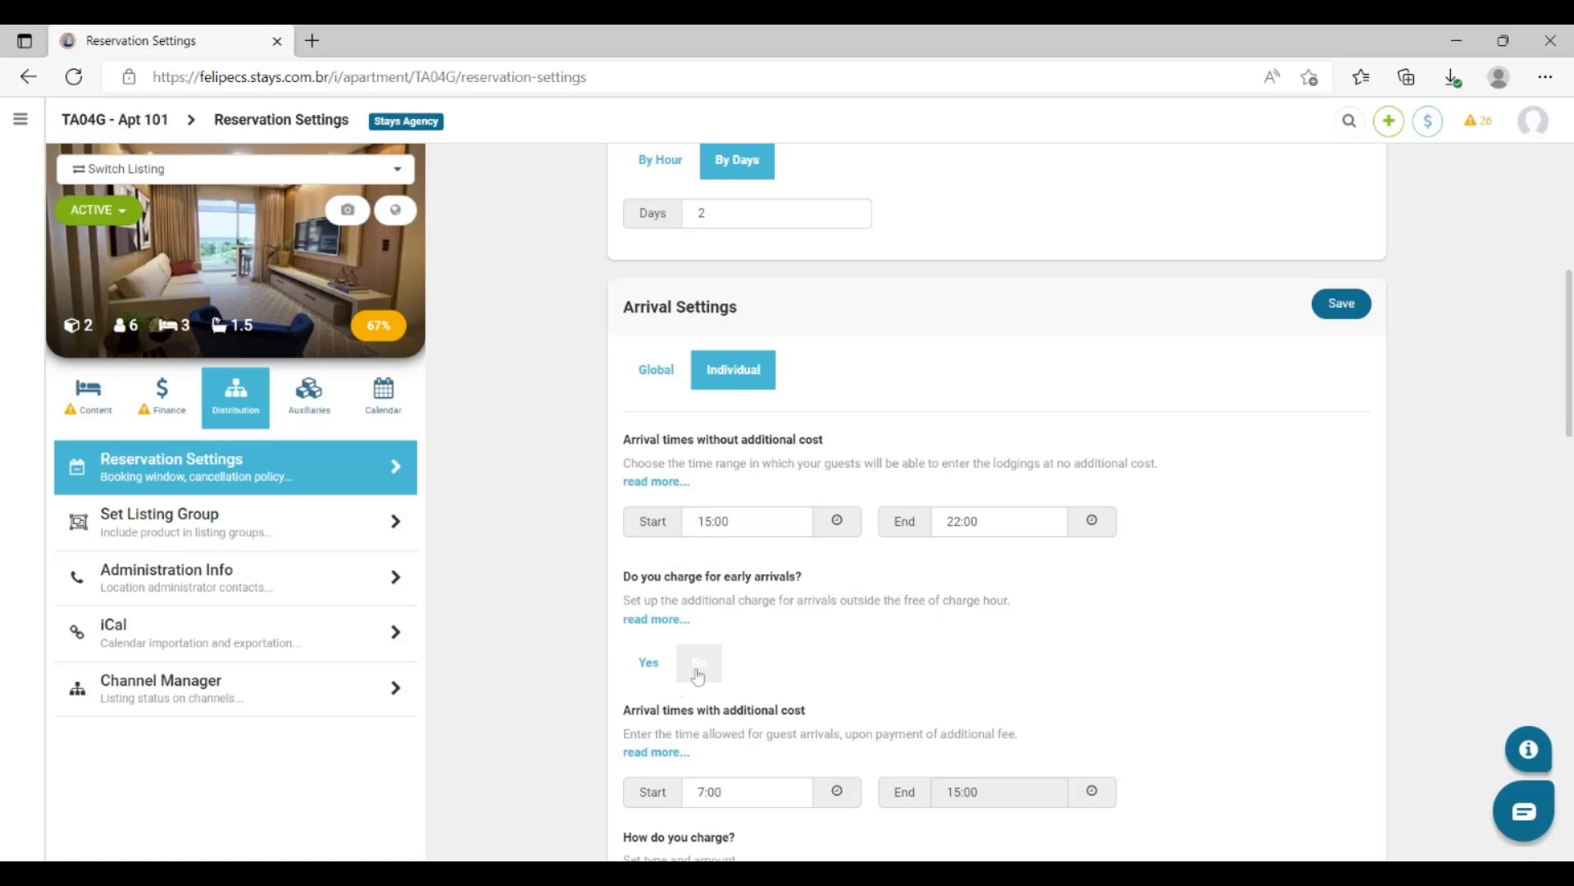
{"action": "left_click", "coordinate": [1338, 307]}
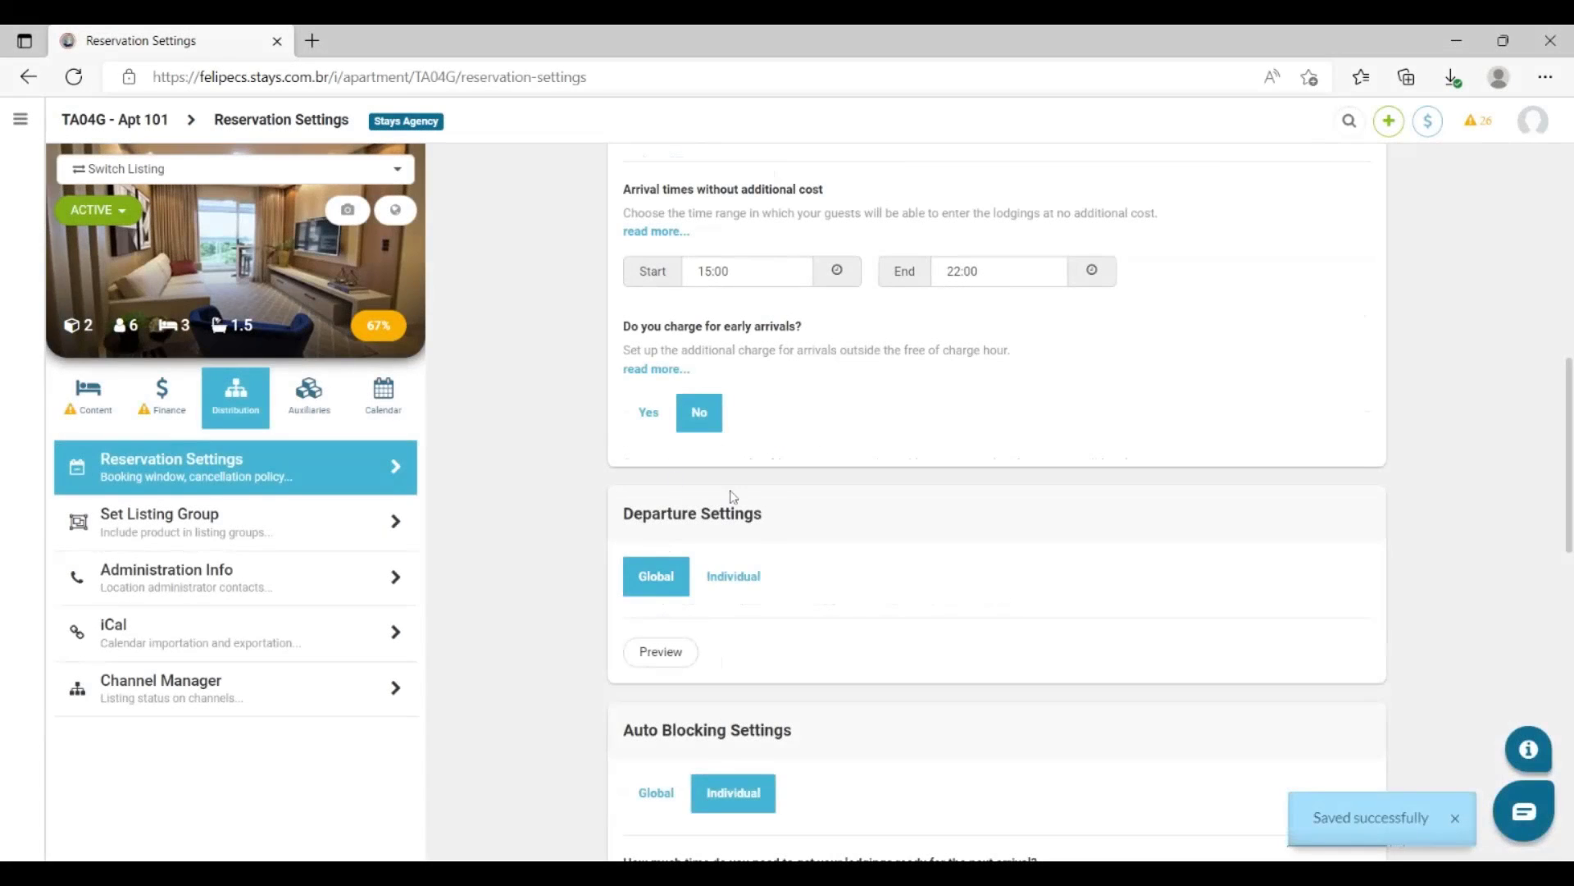
- Switch Apt 101's departure settings to individual, turn off the late departure fee, and save them
{"action": "left_click", "coordinate": [732, 577]}
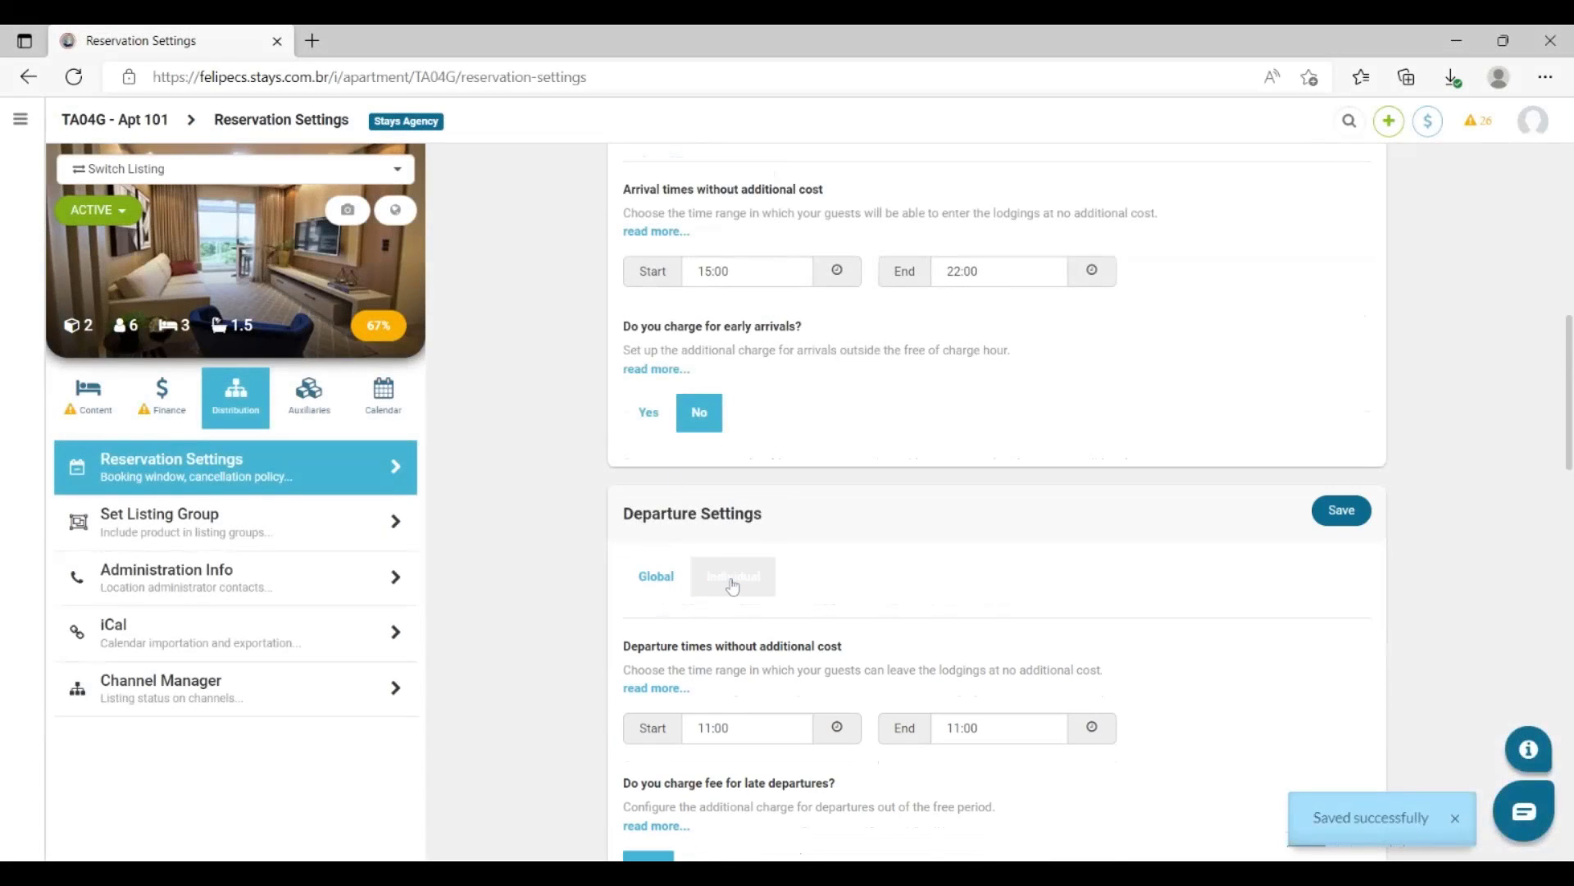
{"action": "scroll", "coordinate": [730, 582], "scroll_direction": "down", "scroll_amount": 2}
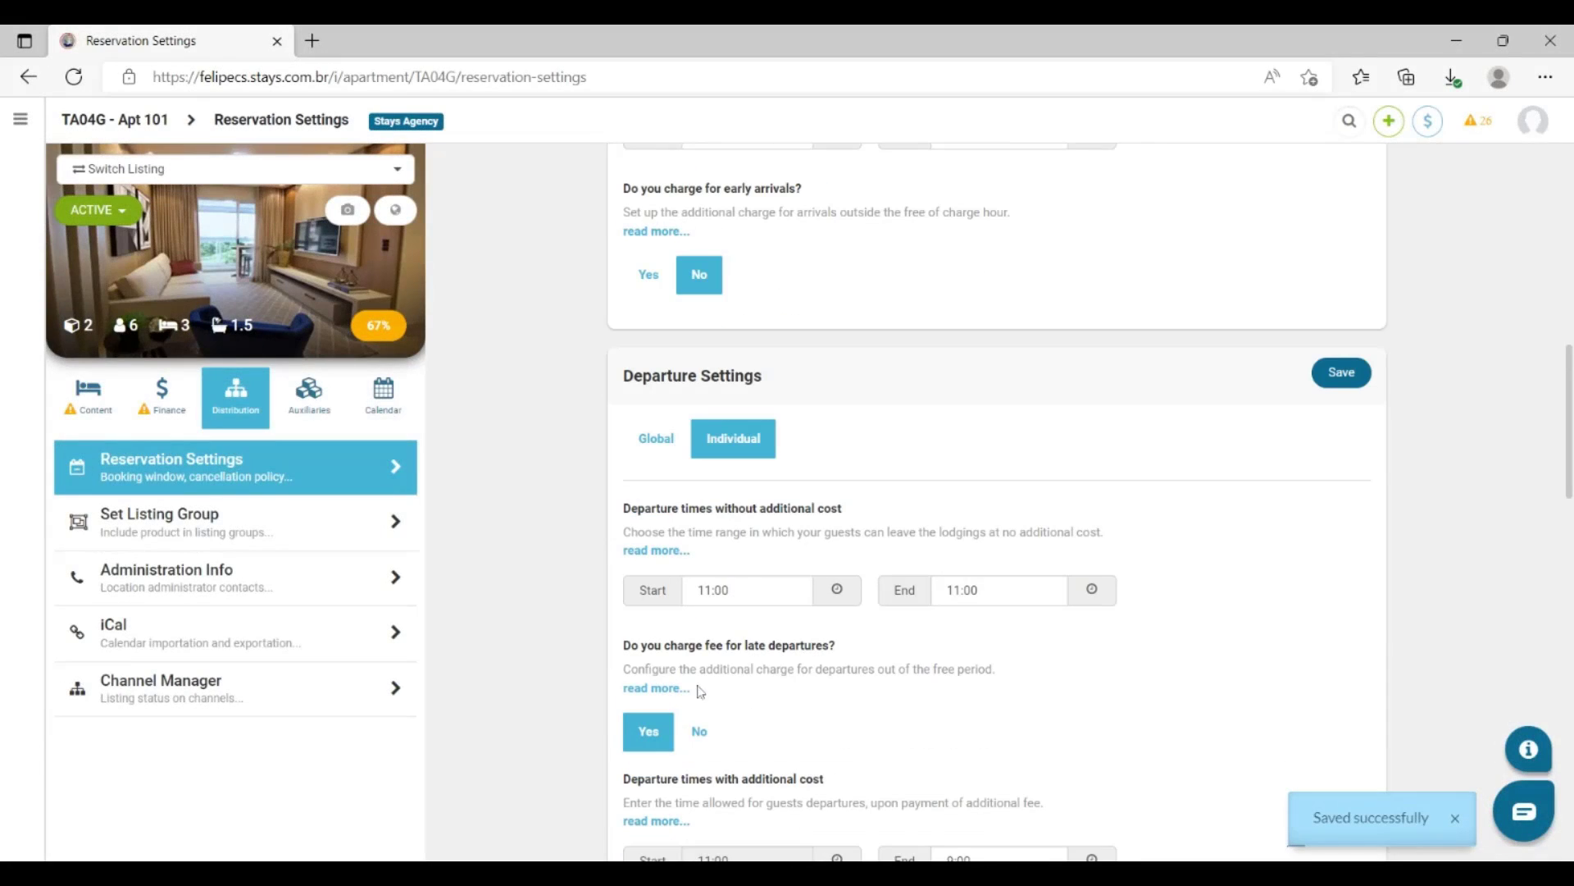
{"action": "left_click", "coordinate": [699, 730]}
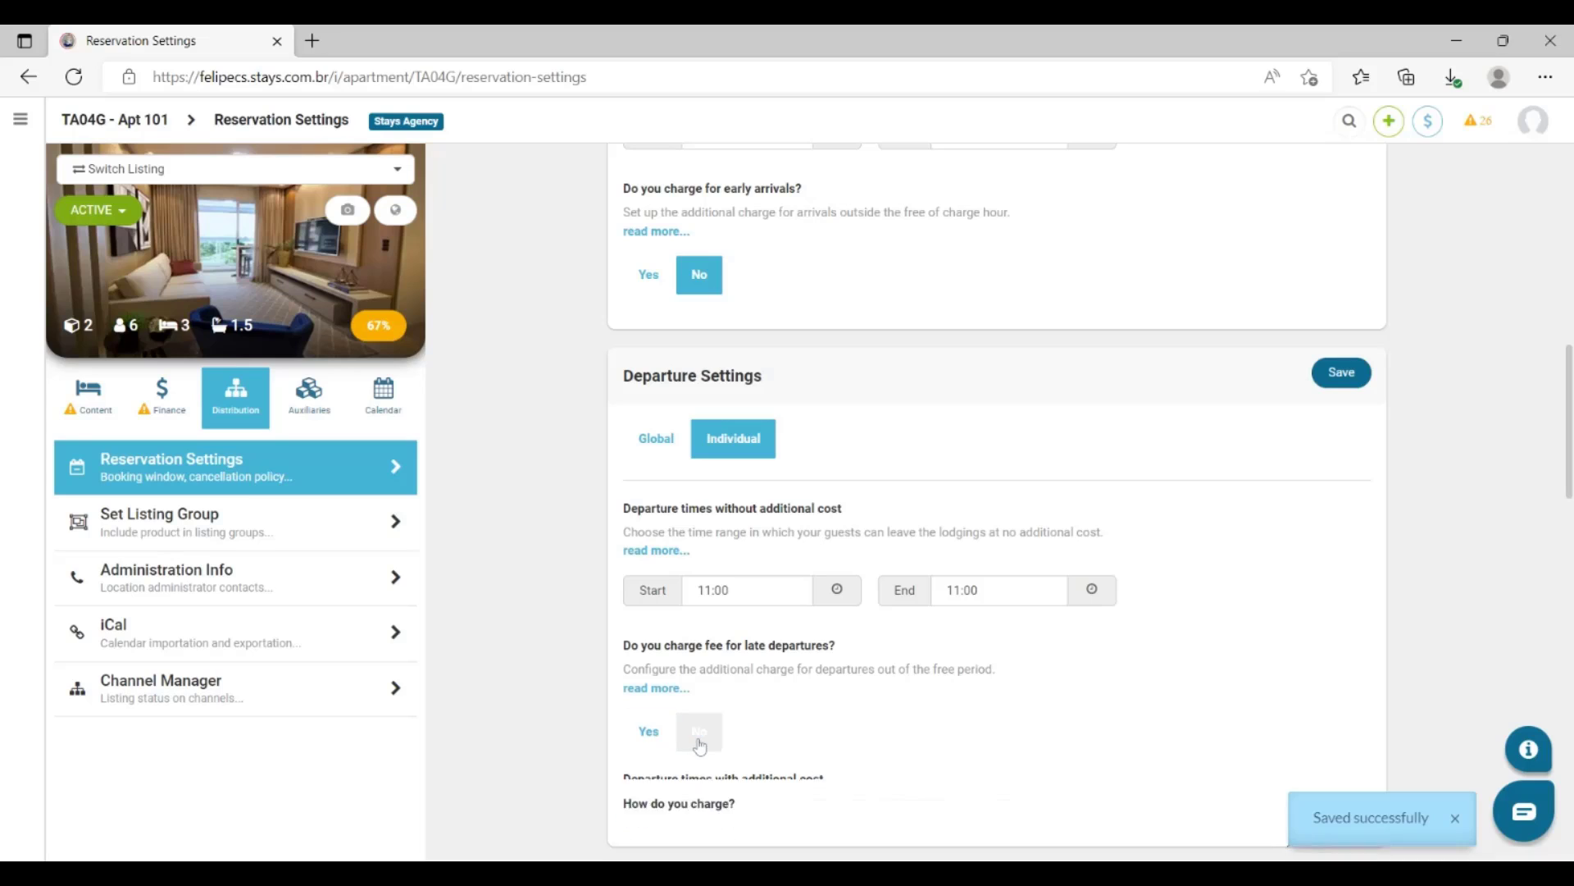
{"action": "left_click", "coordinate": [1342, 396]}
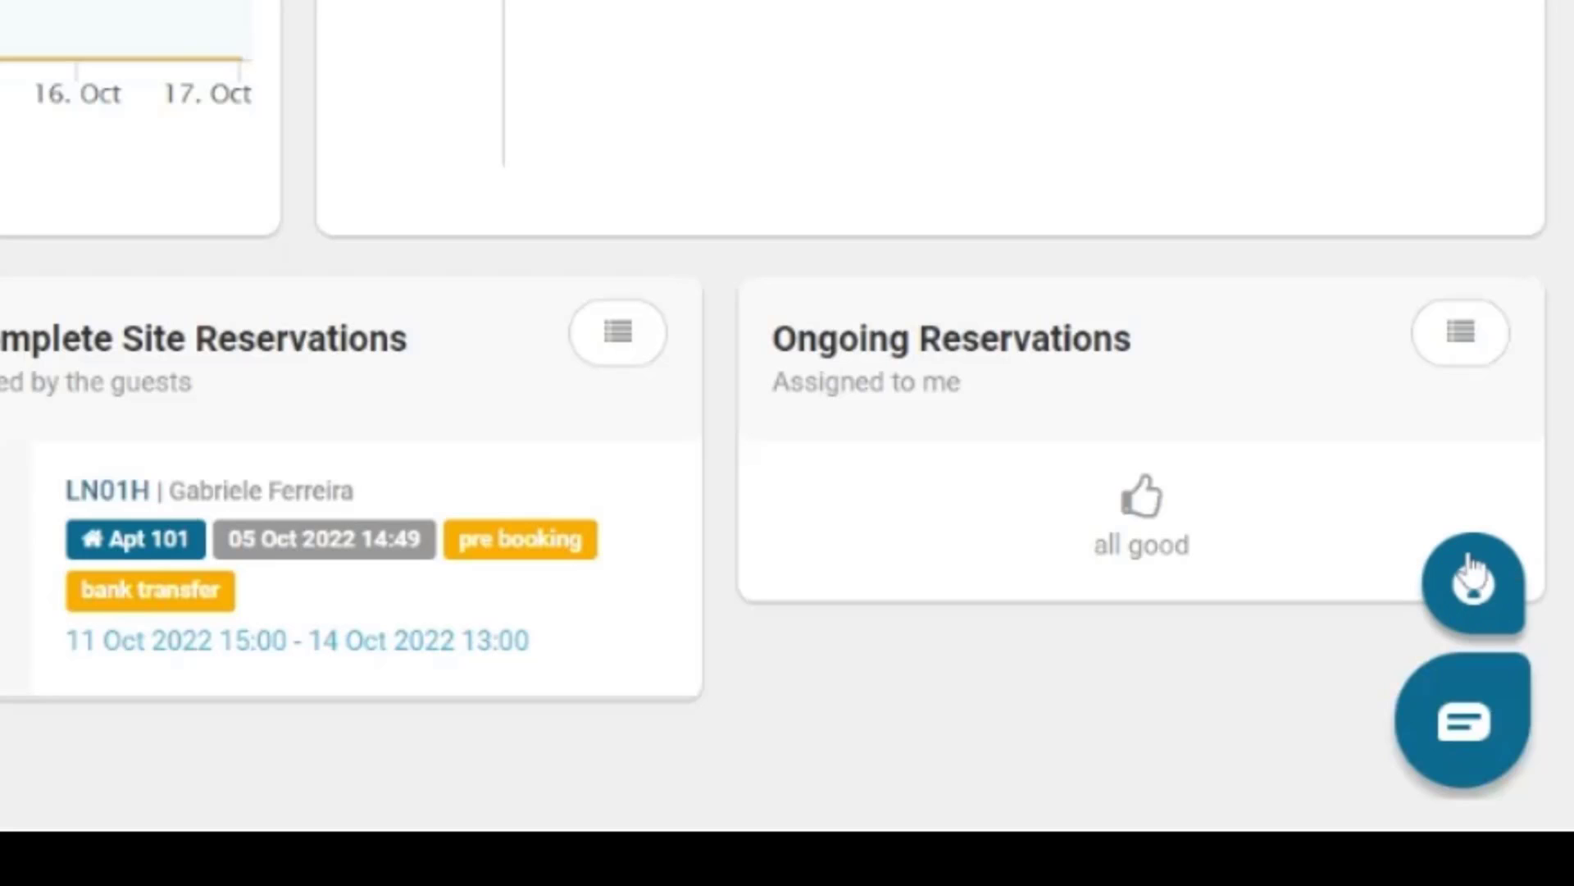
- Open the Stays Academy support site and browse its help topic categories
{"action": "left_click", "coordinate": [1486, 710]}
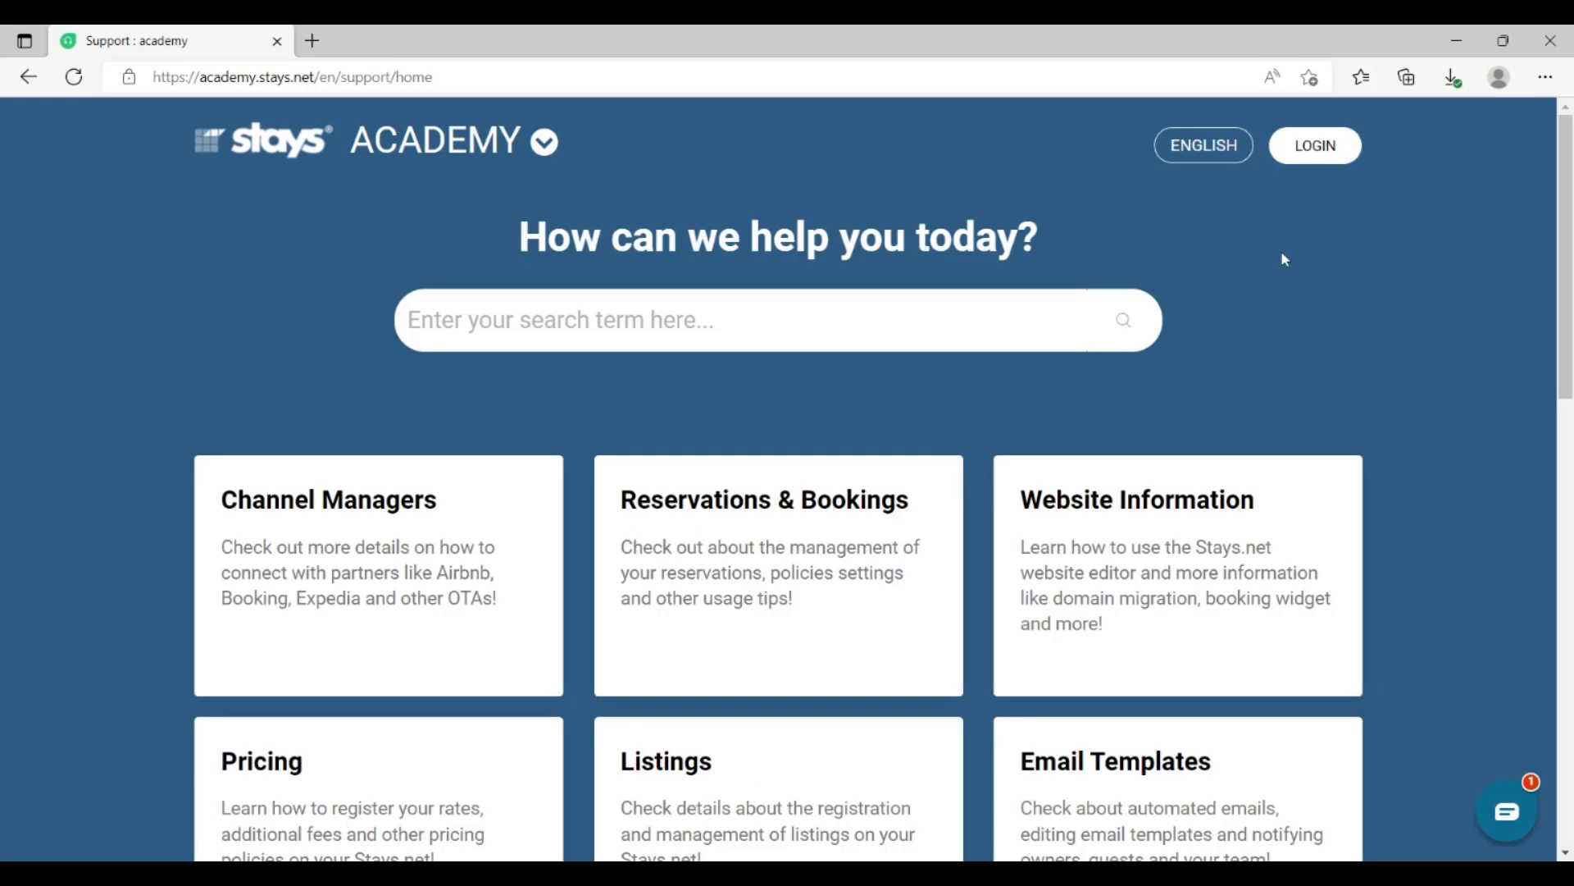
{"action": "scroll", "coordinate": [1284, 259], "scroll_direction": "down", "scroll_amount": 5}
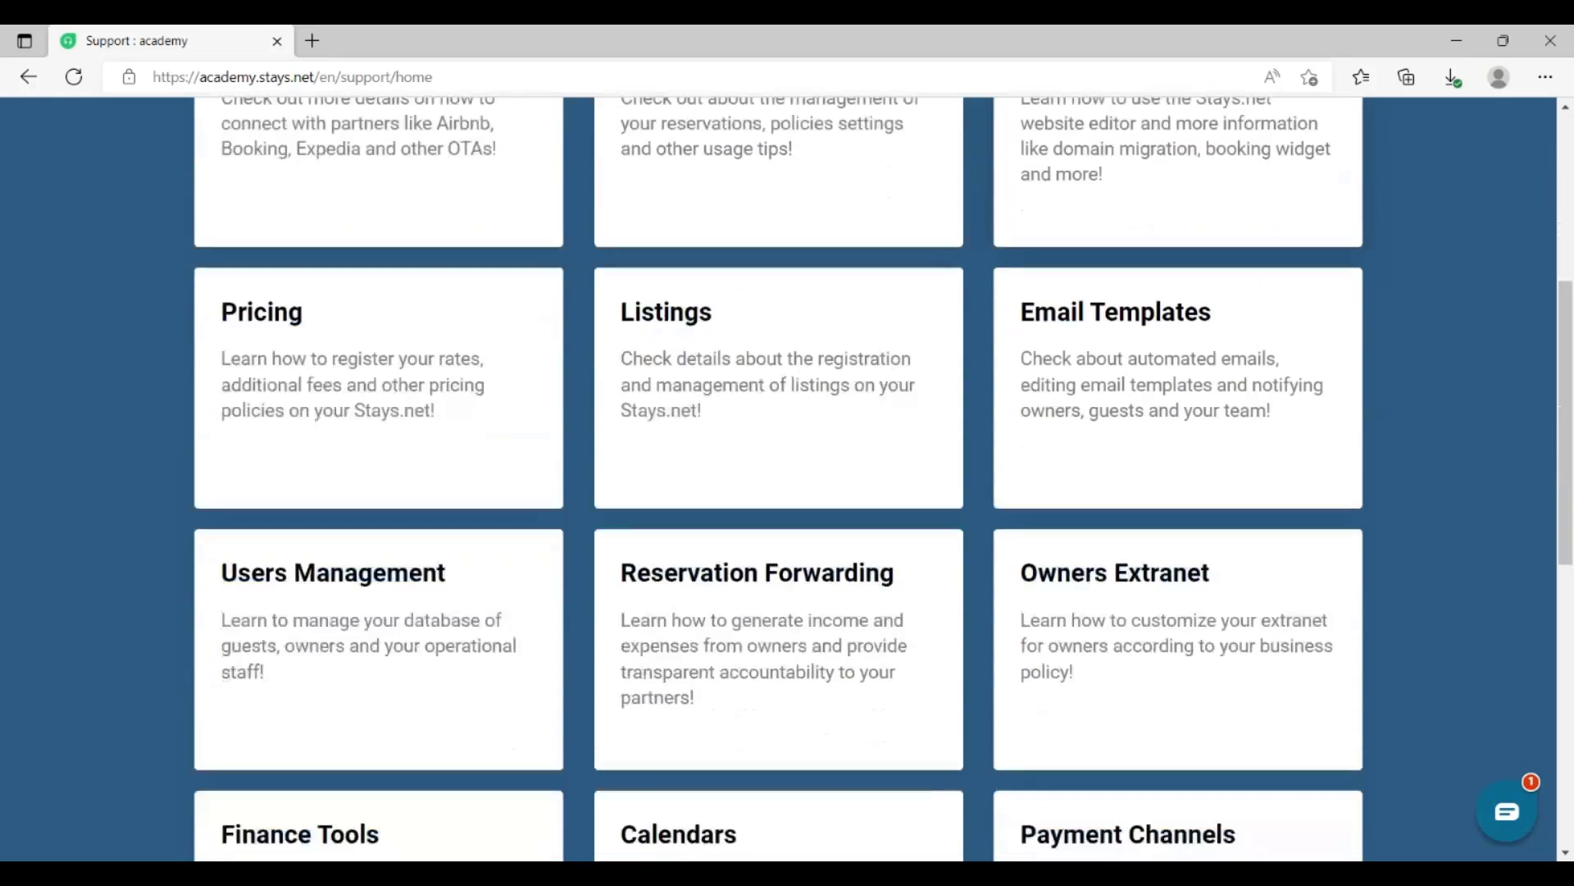
{"action": "scroll", "coordinate": [883, 477], "scroll_direction": "down", "scroll_amount": 8}
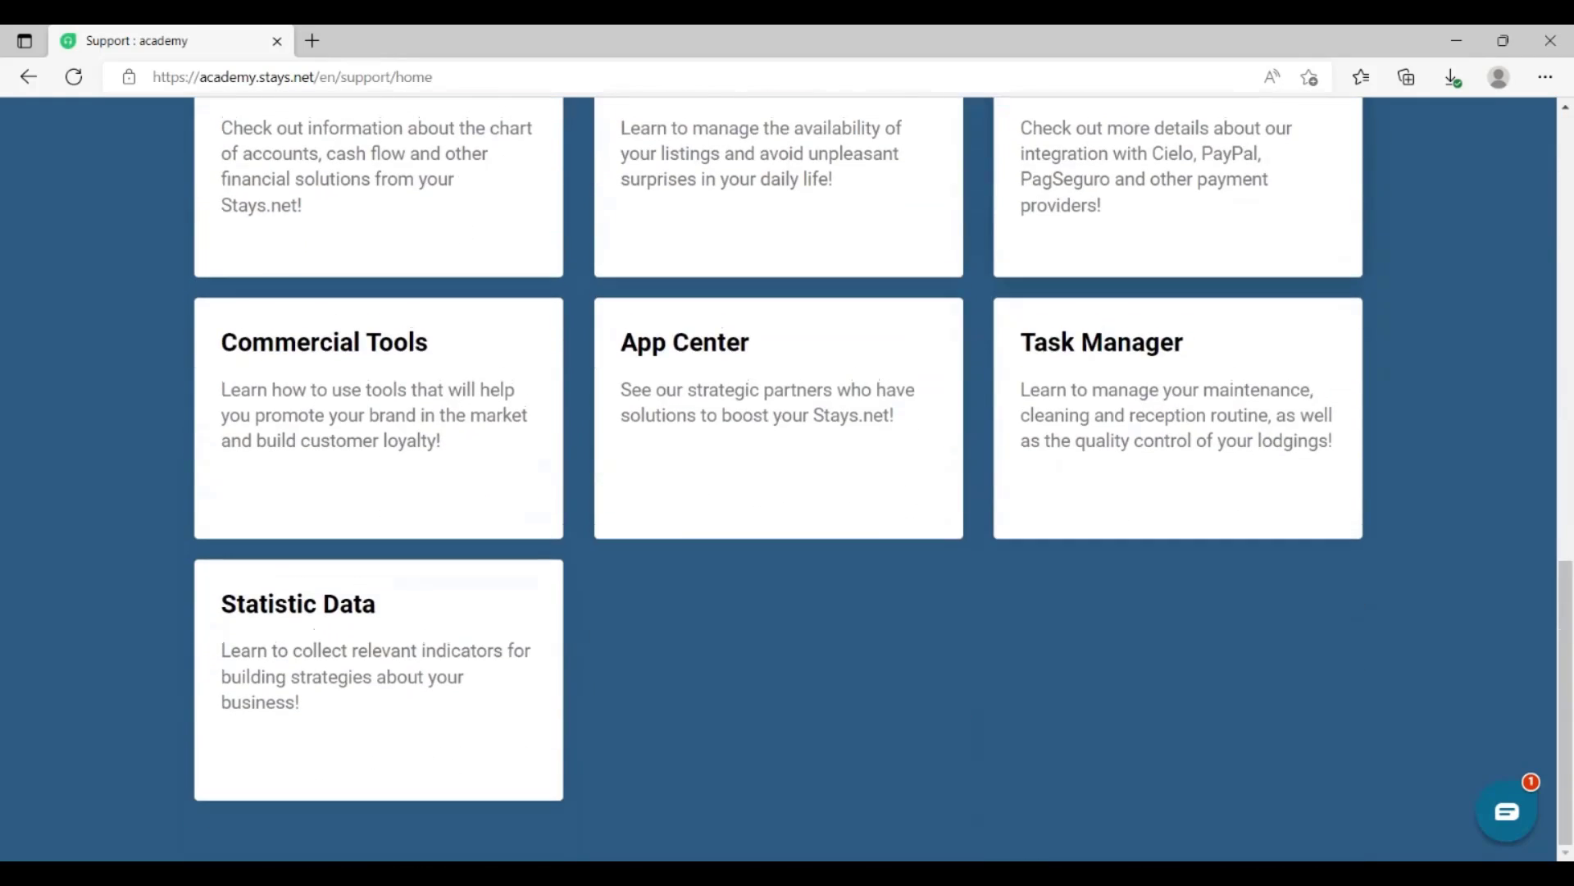
{"action": "scroll", "coordinate": [787, 478], "scroll_direction": "up", "scroll_amount": 5}
{"action": "scroll", "coordinate": [779, 492], "scroll_direction": "up", "scroll_amount": 5}
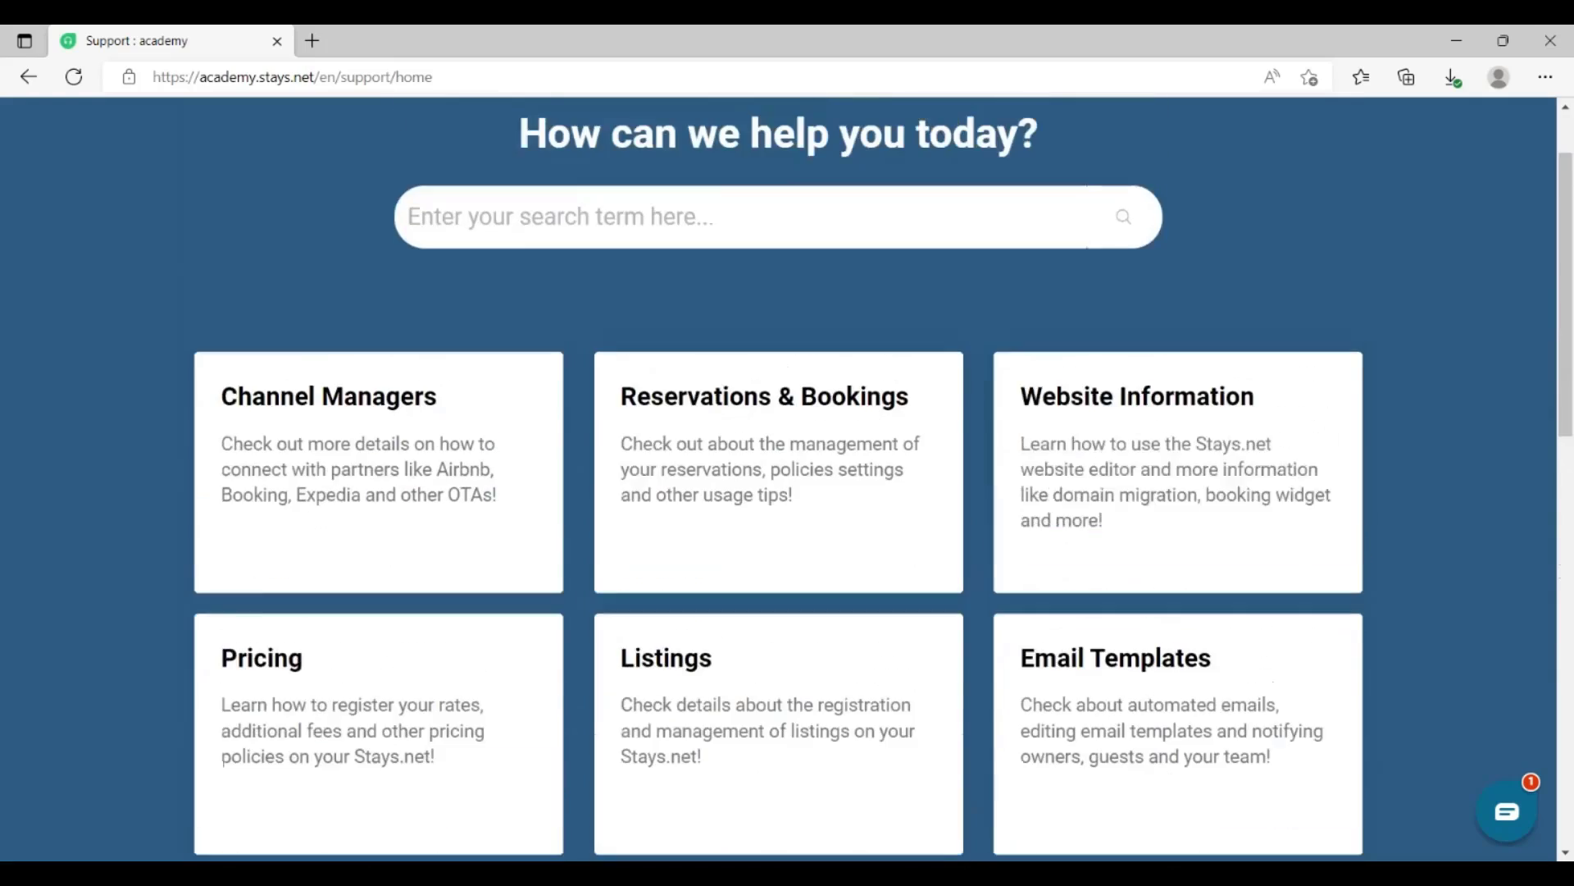